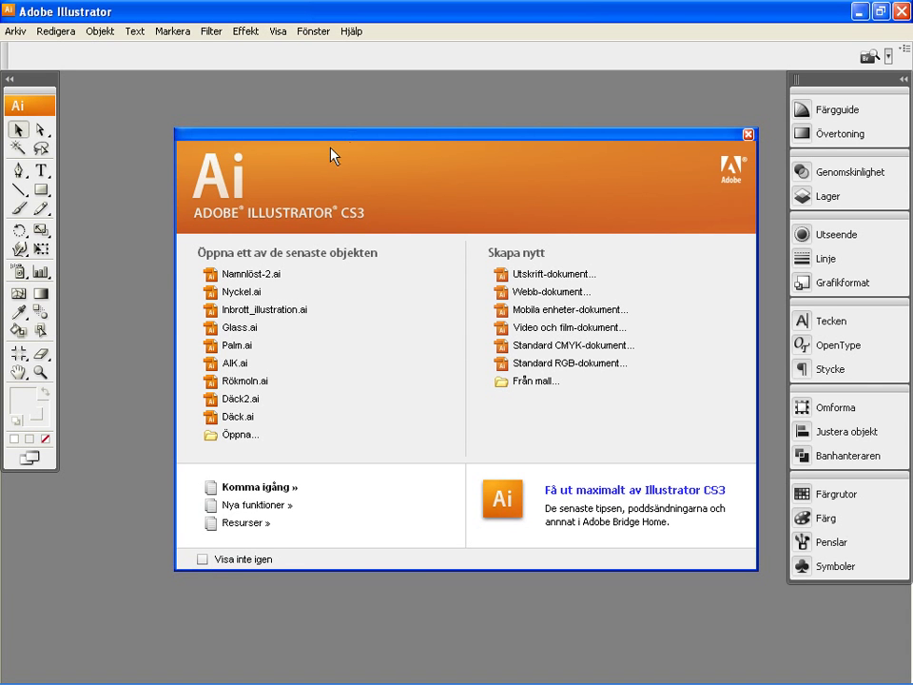
# Nudge the welcome screen aside and bring up the Arkiv (File) menu.
pyautogui.moveTo(336, 140); pyautogui.dragTo(321, 134)
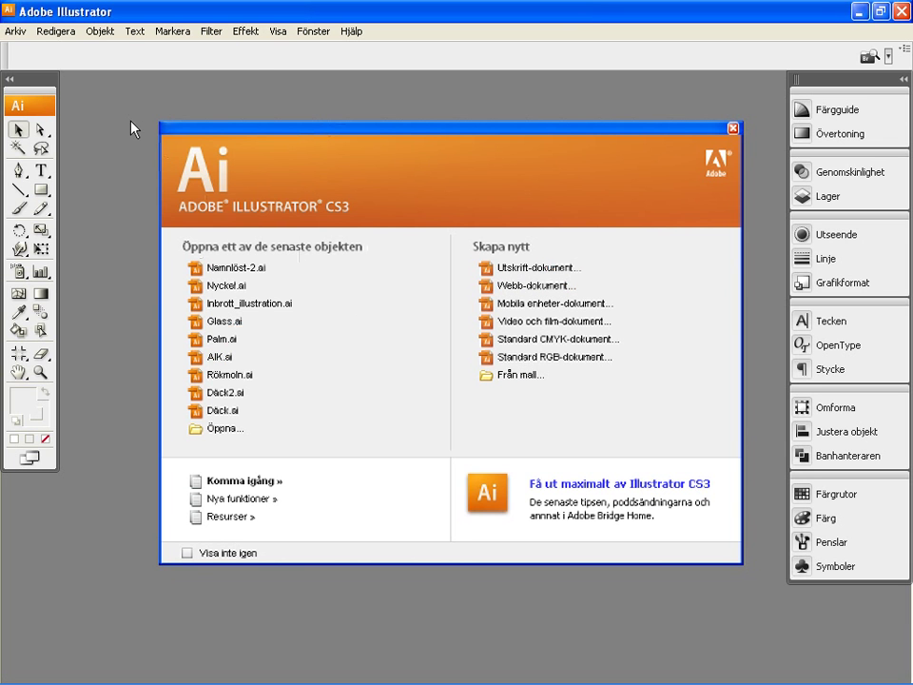
pyautogui.click(15, 31)
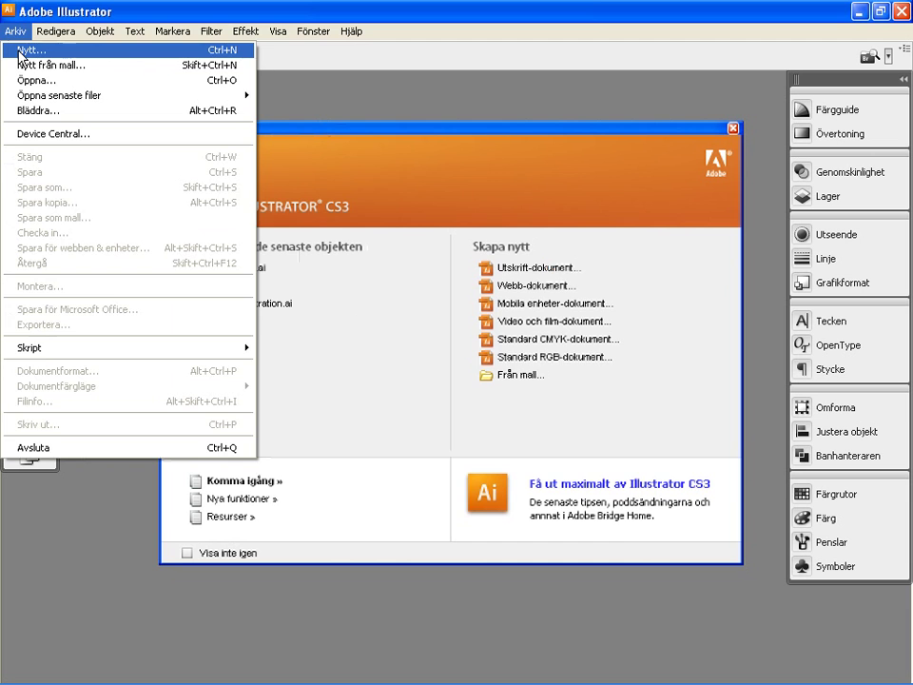
# Create a new A4 CMYK document with the Utskrift (Print) profile at 300 ppi, after briefly trying Webb.
pyautogui.click(19, 51)
pyautogui.moveTo(371, 295); pyautogui.dragTo(331, 359)
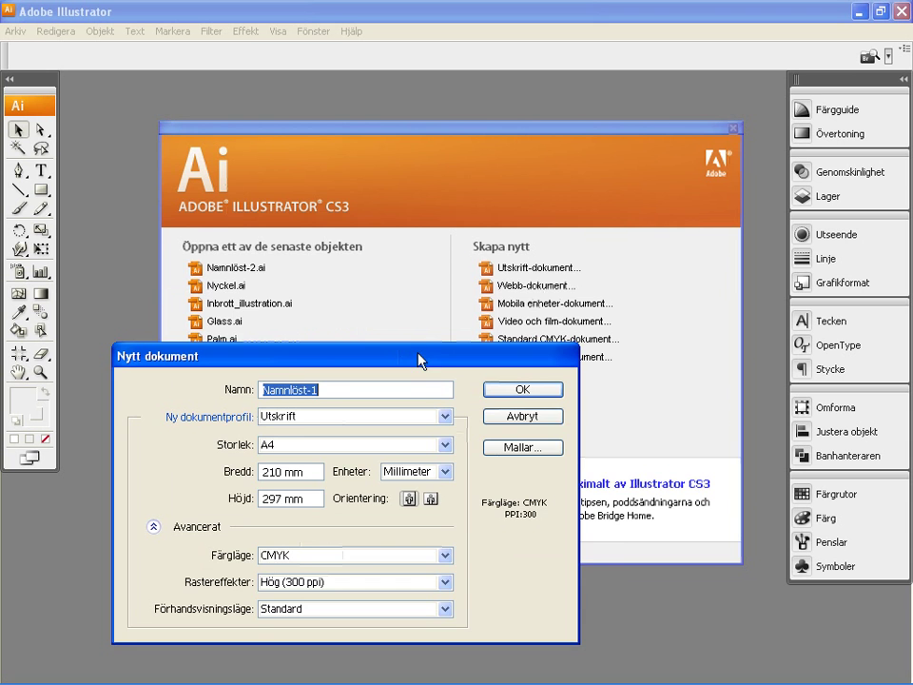
pyautogui.moveTo(420, 359); pyautogui.dragTo(492, 206)
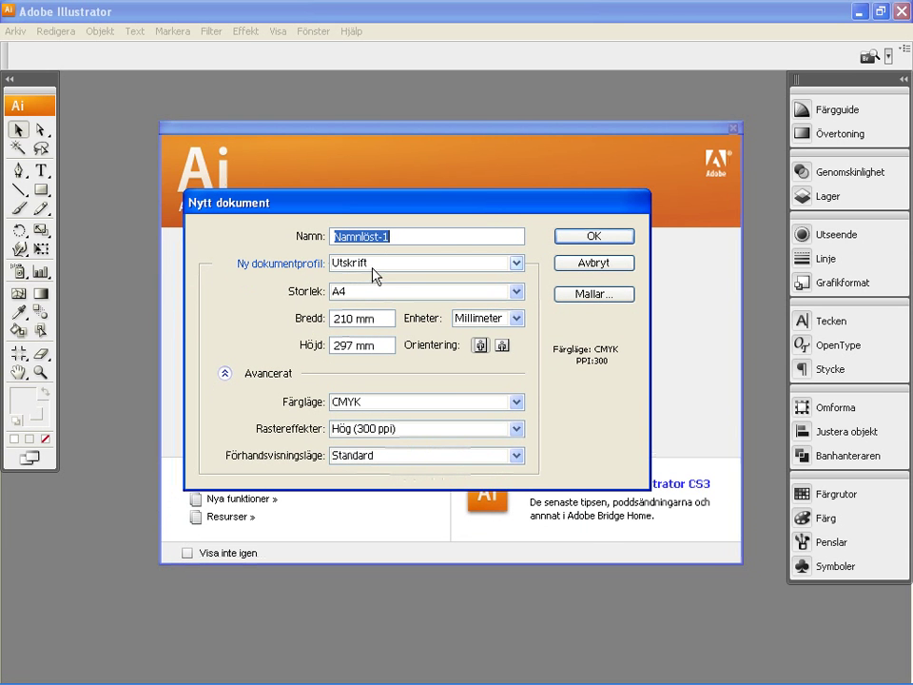
pyautogui.click(396, 270)
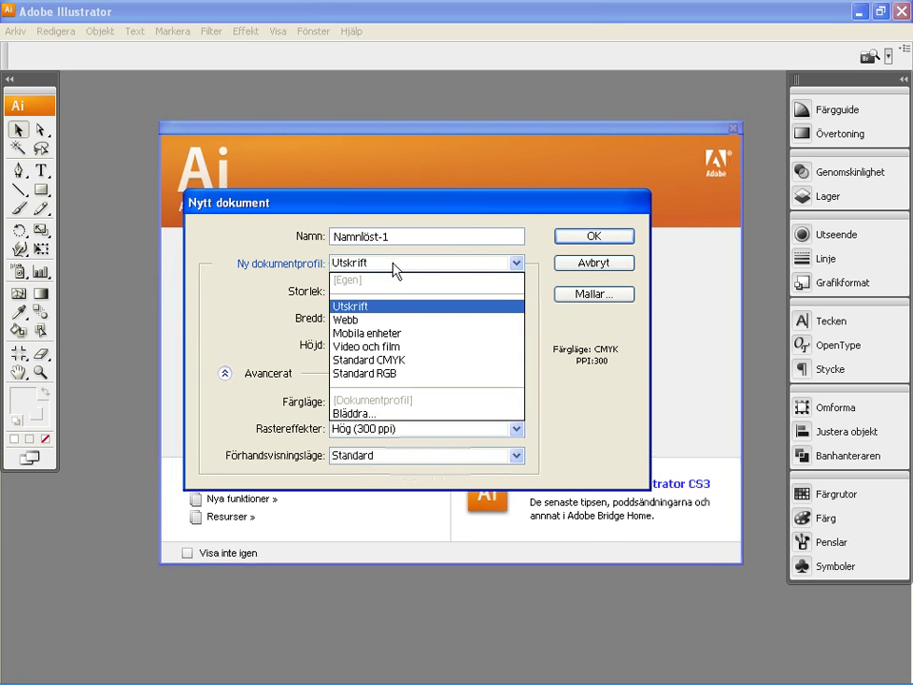
pyautogui.click(353, 324)
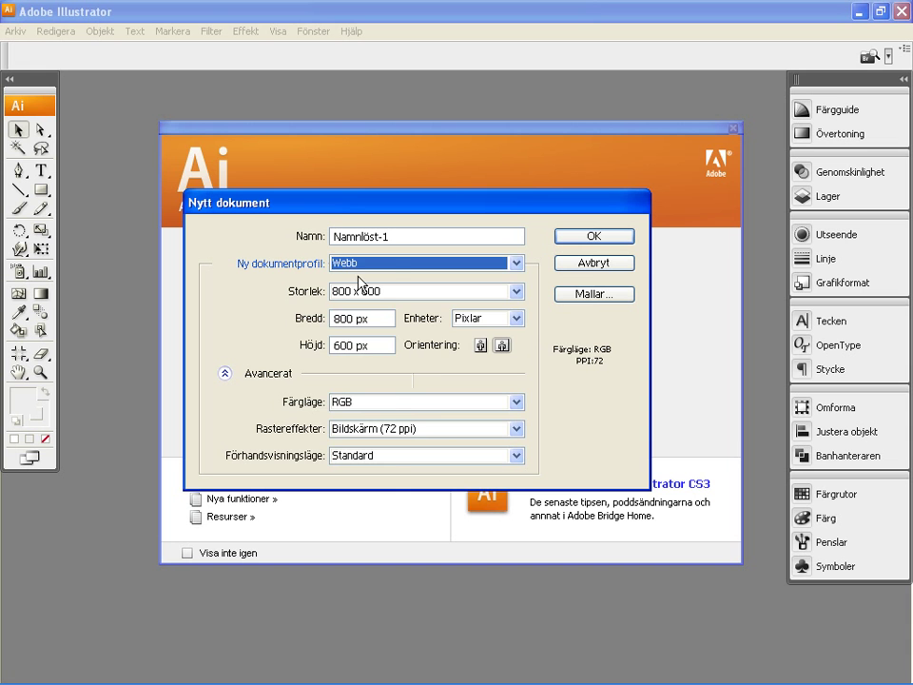
pyautogui.click(387, 262)
pyautogui.click(362, 305)
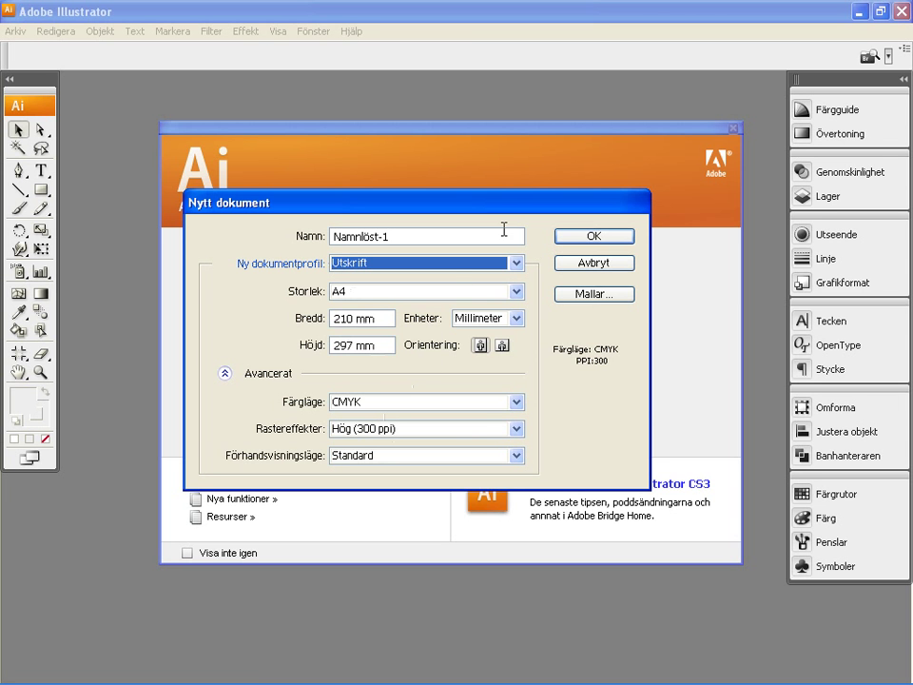
pyautogui.click(591, 240)
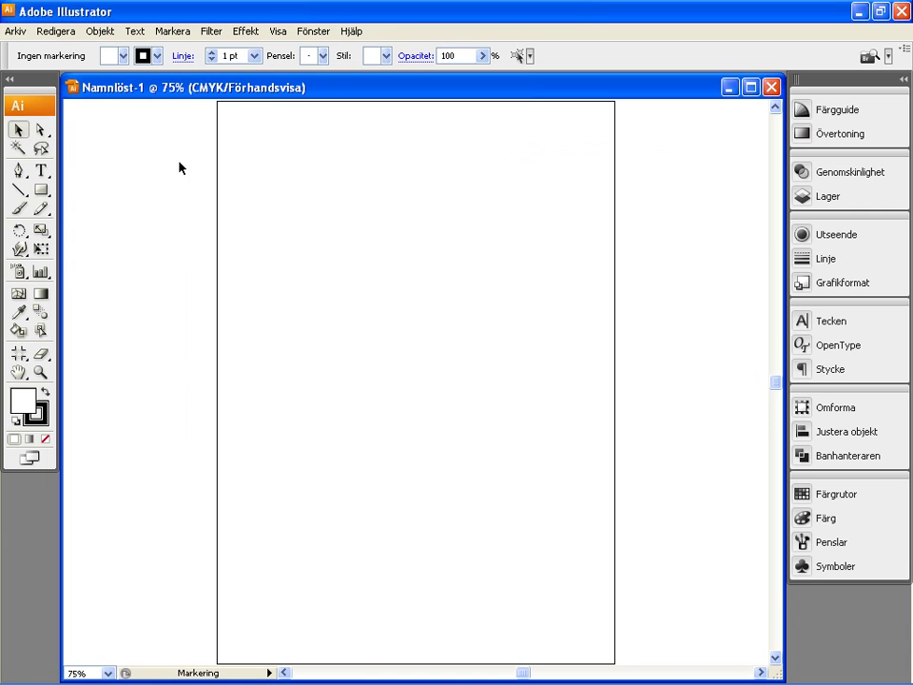
# Draw a square near the page's top-left with the Rektangel tool and float the Färgrutor/Färg panels.
pyautogui.moveTo(41, 190); pyautogui.dragTo(104, 198)
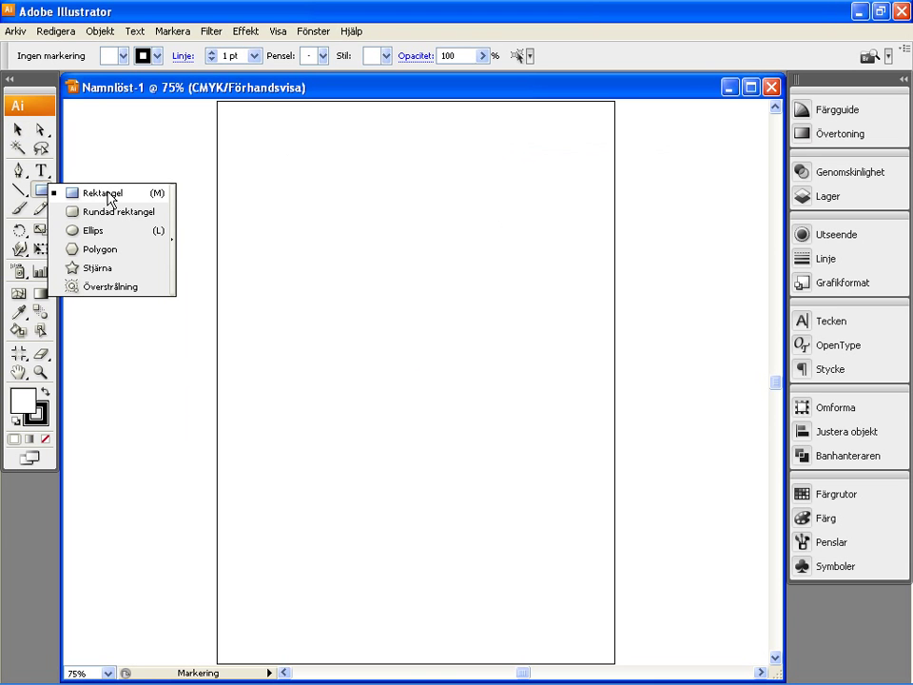
pyautogui.moveTo(105, 198)
pyautogui.mouseDown()
pyautogui.moveTo(113, 218)
pyautogui.moveTo(115, 196)
pyautogui.mouseUp()
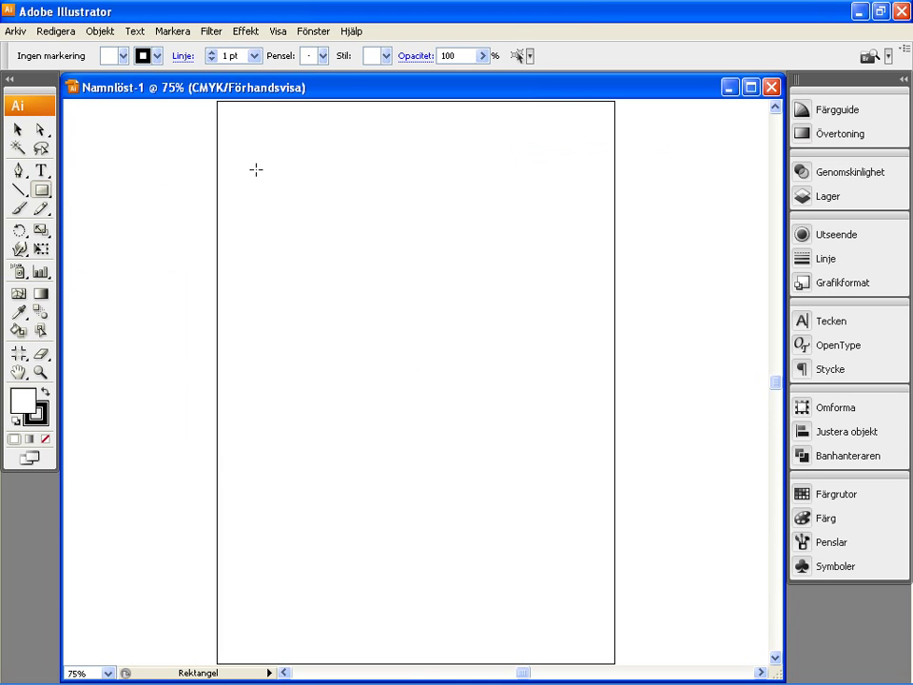
pyautogui.moveTo(251, 141); pyautogui.dragTo(406, 299)
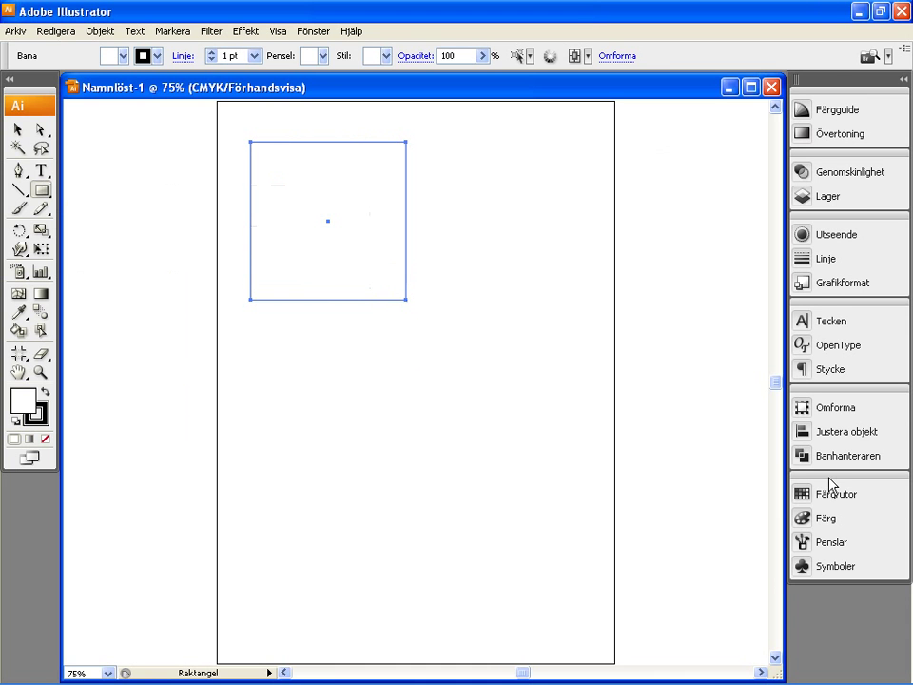
pyautogui.moveTo(828, 477)
pyautogui.mouseDown()
pyautogui.moveTo(663, 173)
pyautogui.moveTo(610, 148)
pyautogui.mouseUp()
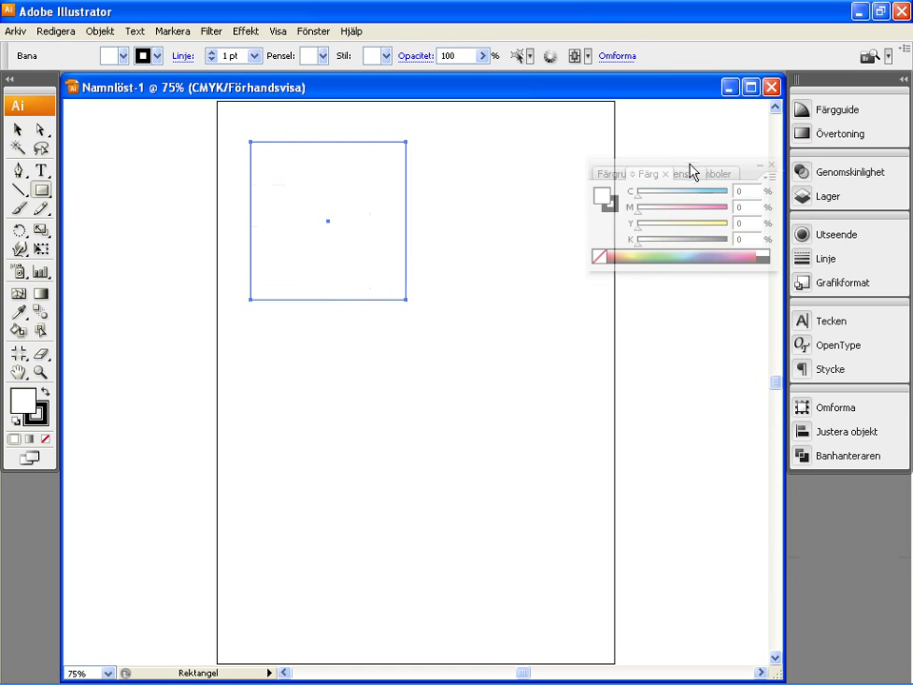
# Fill the square with magenta from the Färgrutor swatches.
pyautogui.click(544, 154)
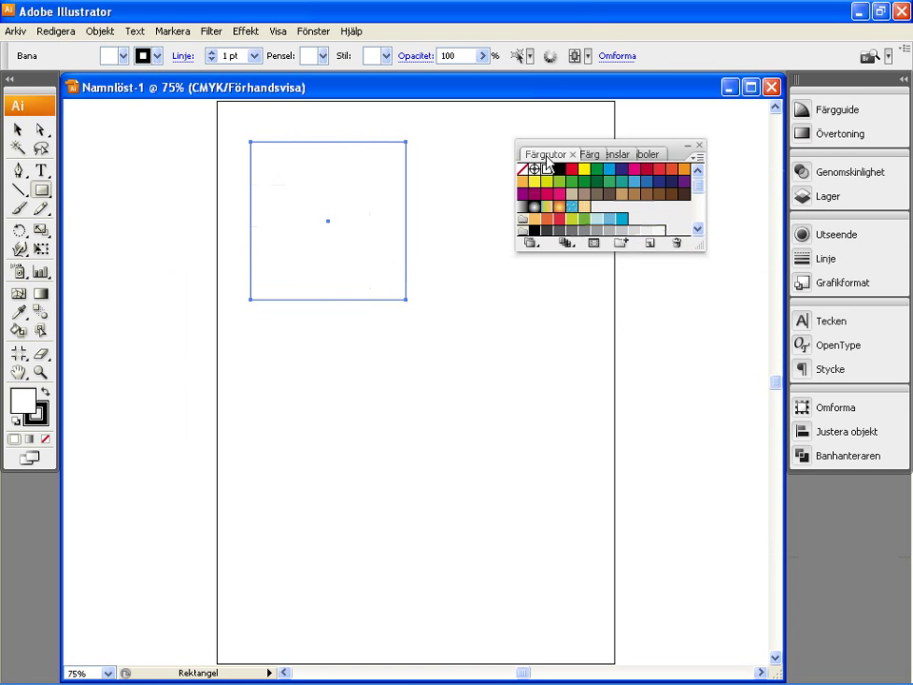
pyautogui.click(584, 173)
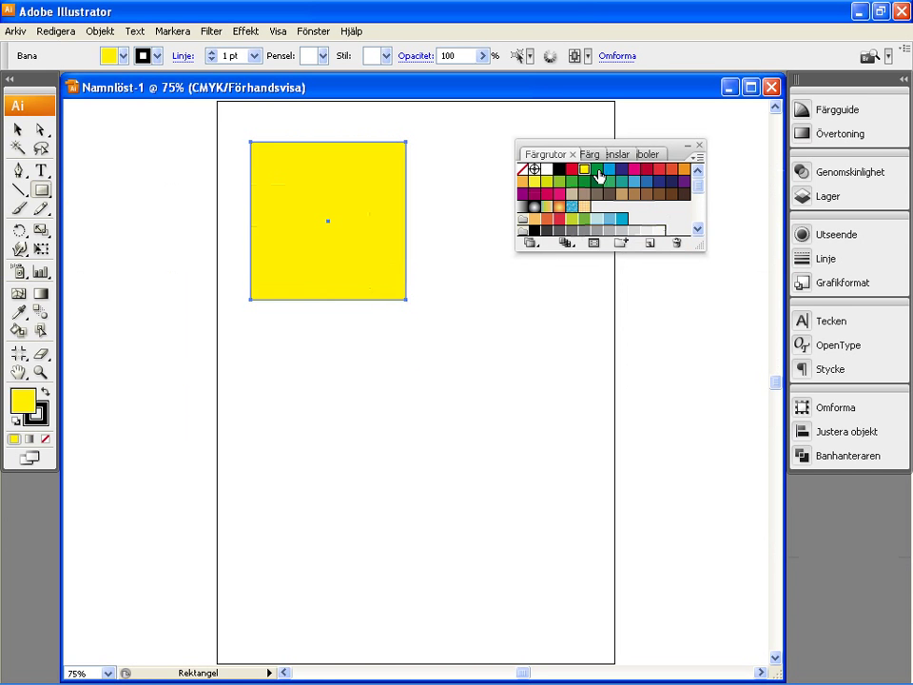
pyautogui.click(597, 173)
pyautogui.click(606, 173)
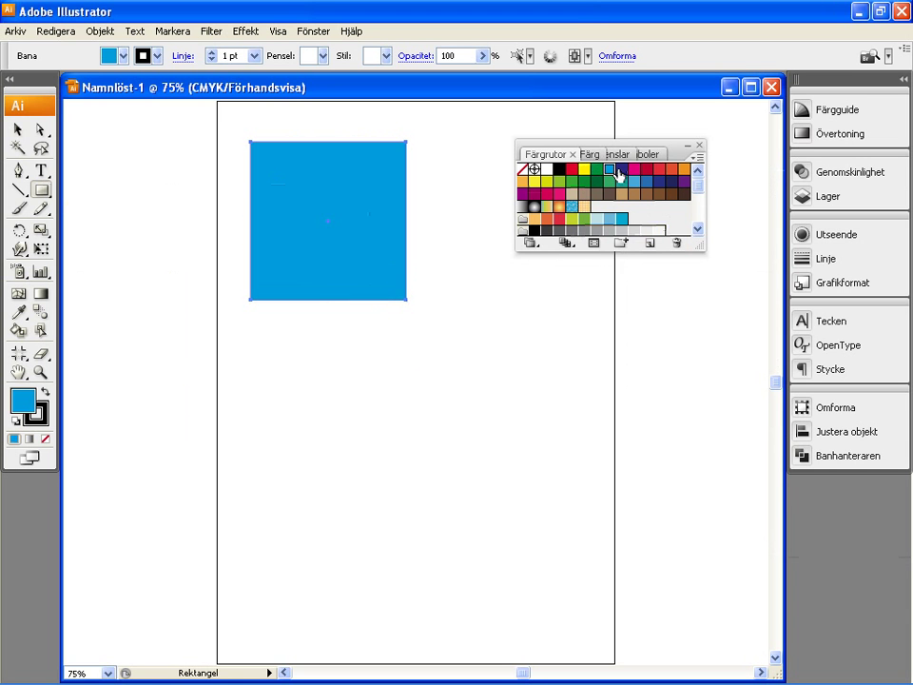
pyautogui.click(634, 170)
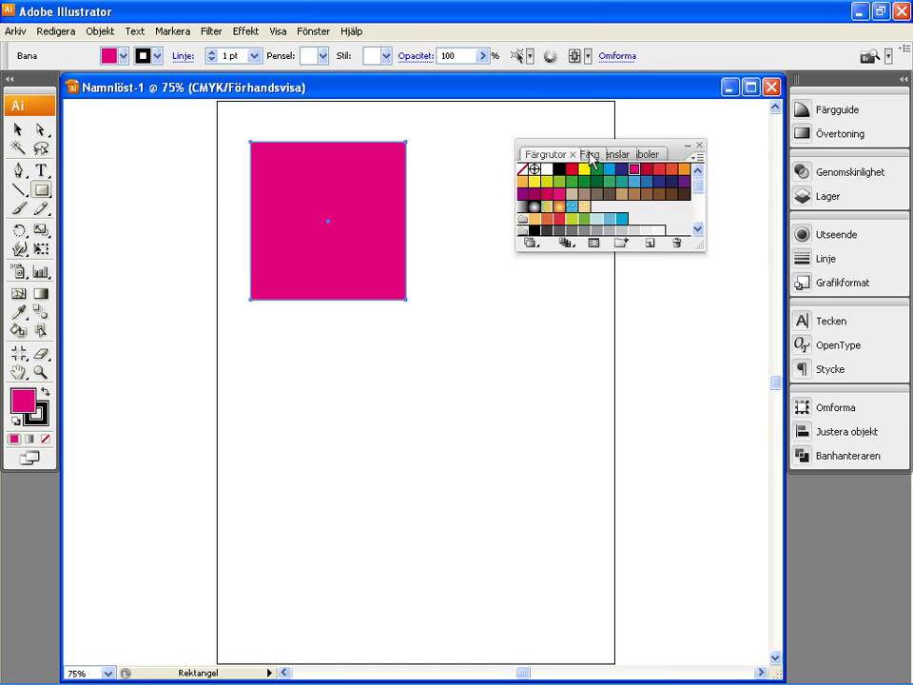
# Show the CMYK sliders for the stroke and thicken the stroke to 16 pt.
pyautogui.click(589, 155)
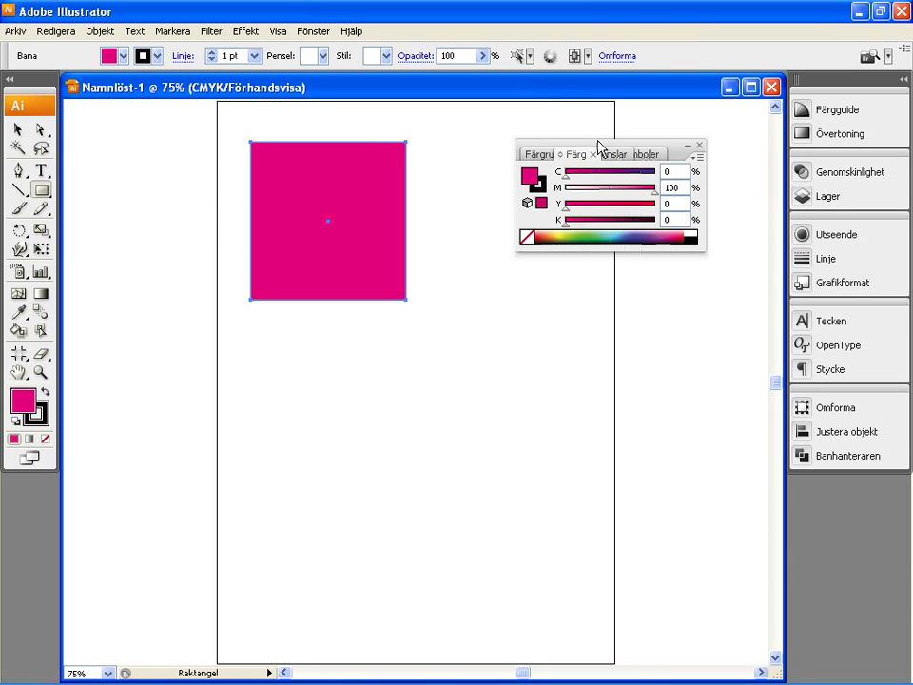
pyautogui.moveTo(596, 143); pyautogui.dragTo(584, 143)
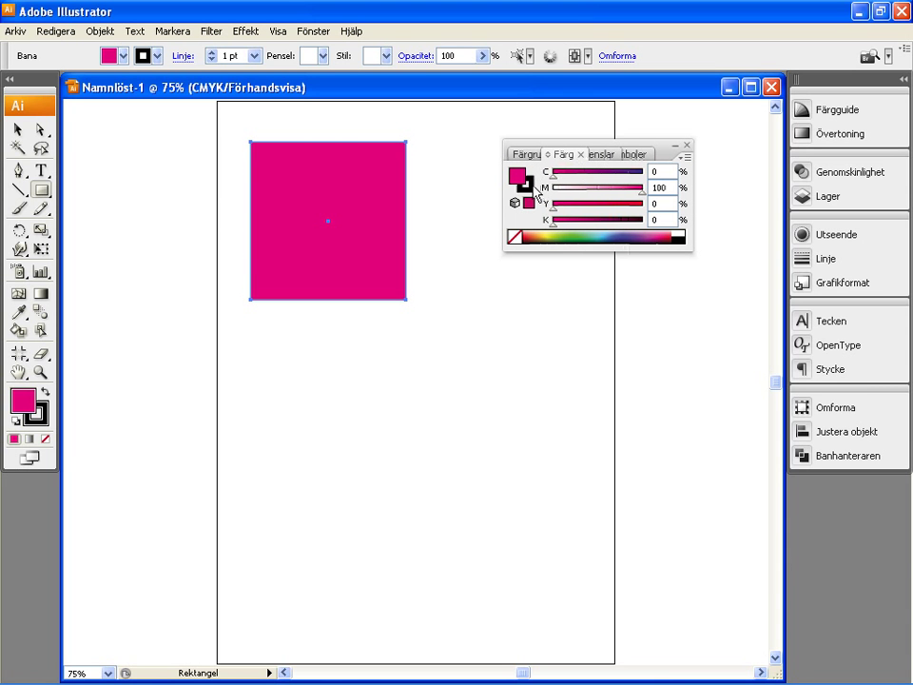
pyautogui.click(42, 411)
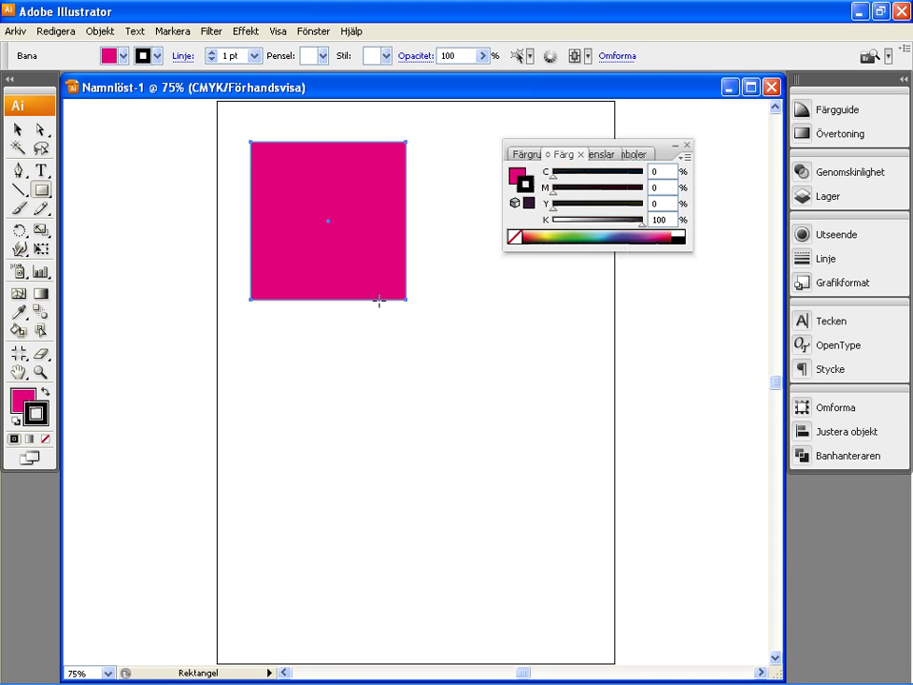
pyautogui.moveTo(595, 237); pyautogui.dragTo(587, 242)
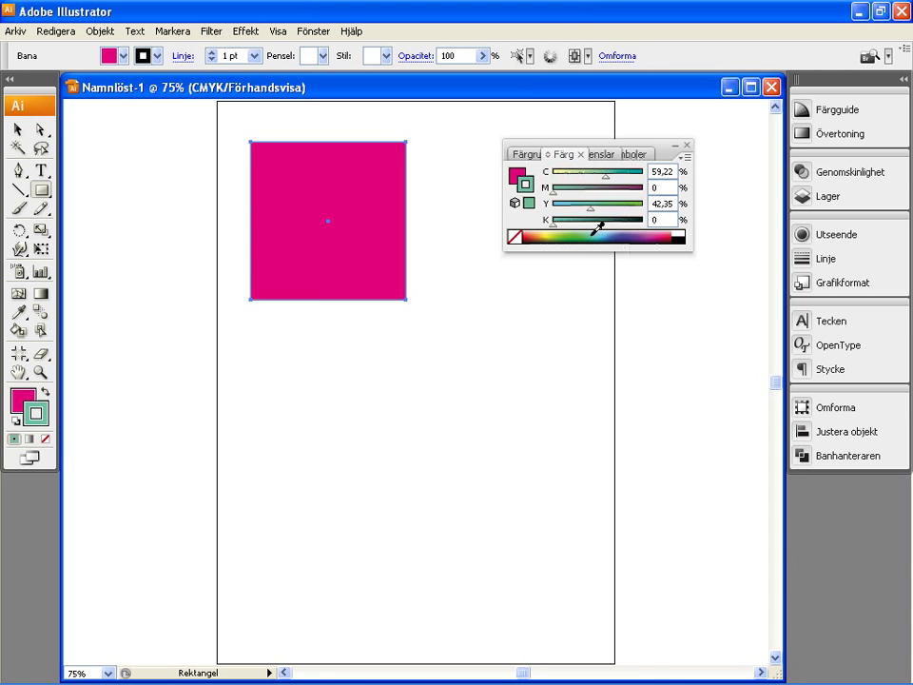
pyautogui.click(211, 53)
pyautogui.click(210, 53)
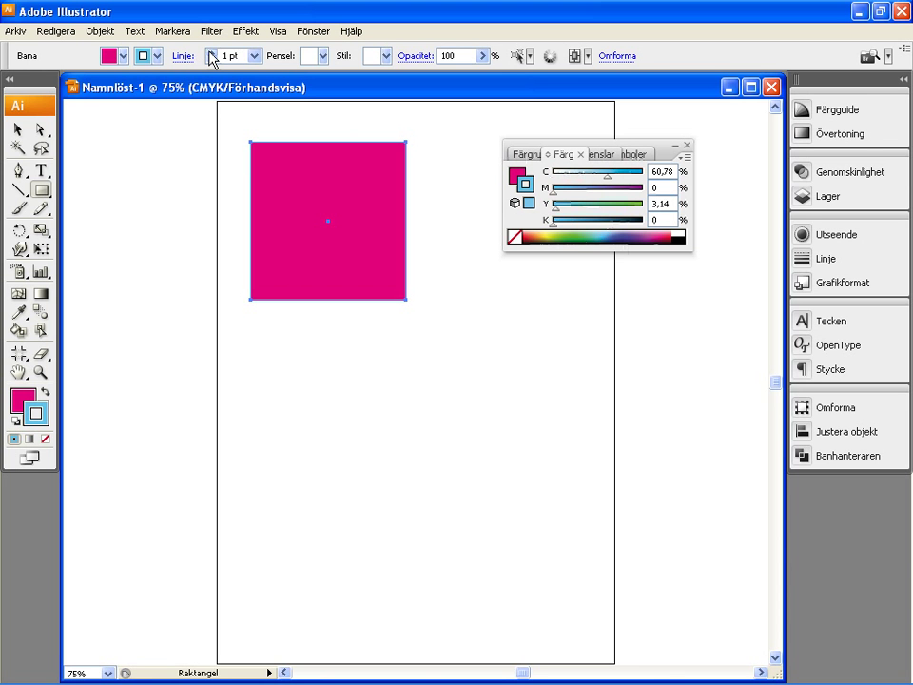
pyautogui.click(210, 52)
pyautogui.click(211, 52)
pyautogui.click(210, 52)
pyautogui.click(211, 53)
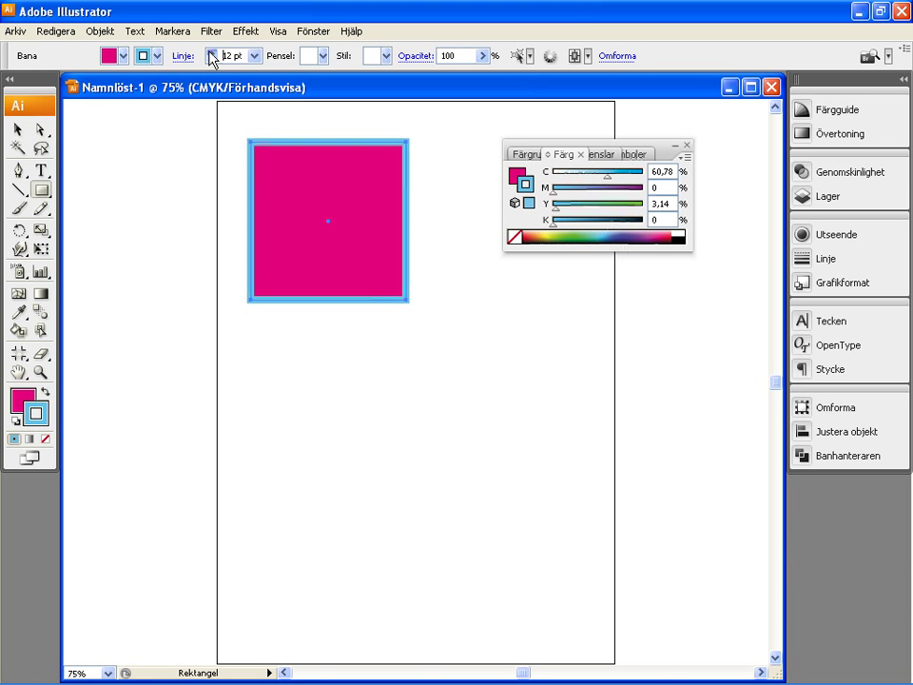
pyautogui.click(210, 52)
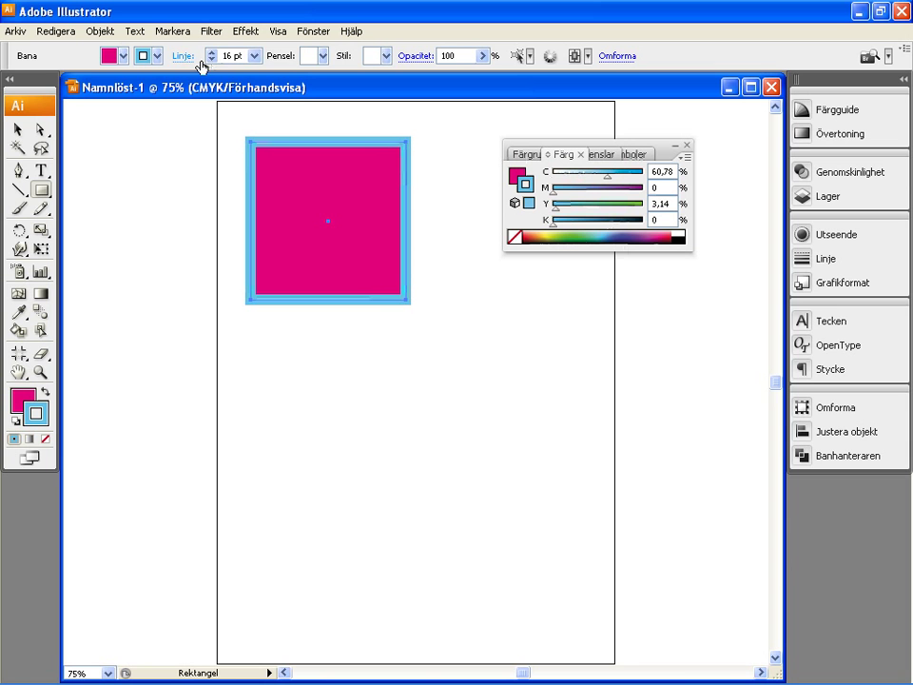
# Make the stroke green at C60 M0 Y100 K0.
pyautogui.click(570, 234)
pyautogui.moveTo(575, 228); pyautogui.dragTo(571, 233)
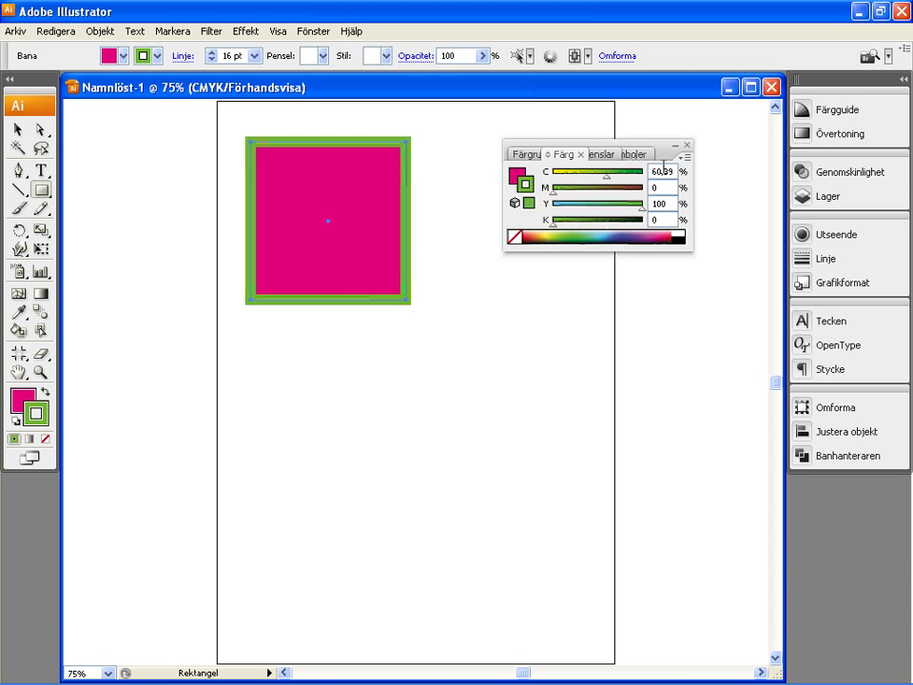
pyautogui.click(662, 171)
pyautogui.write('60')
pyautogui.press('Tab')
pyautogui.press('Tab')
pyautogui.press('Tab')
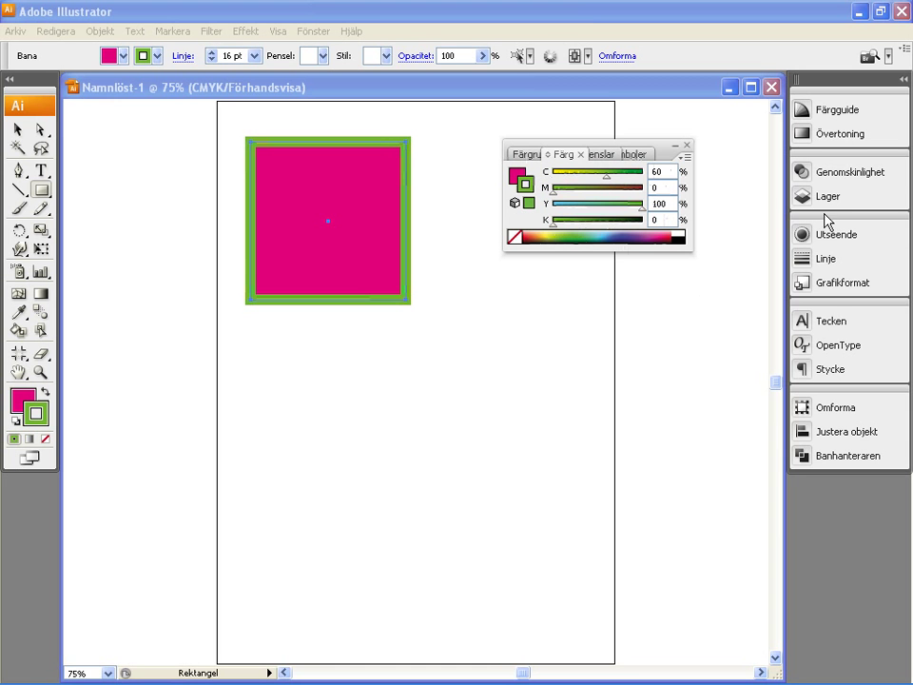
# Give the 16 pt stroke round joins and set Align Stroke to Center after trying Inside and Outside.
pyautogui.click(808, 259)
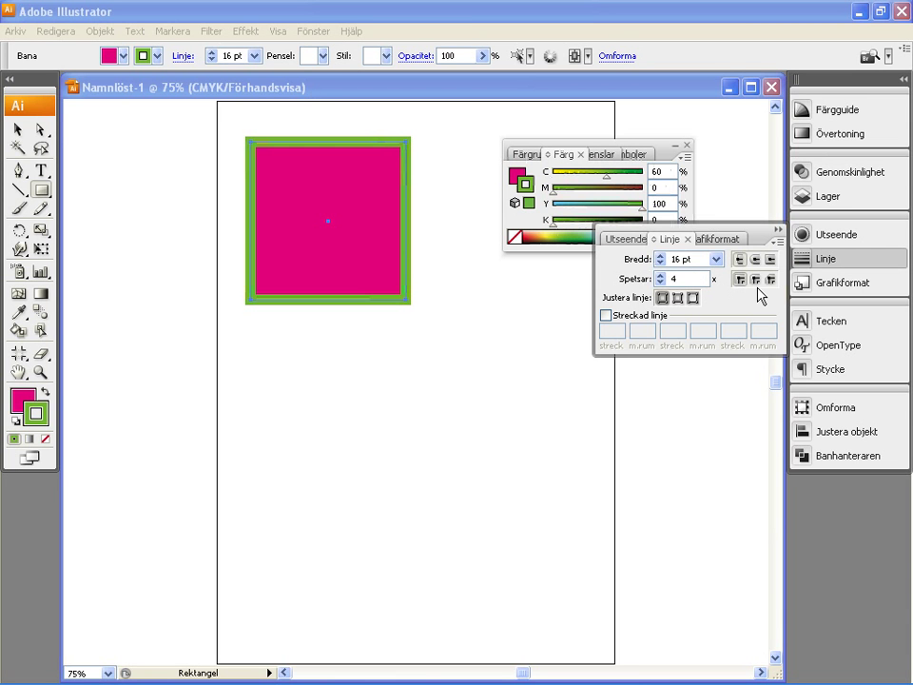
pyautogui.click(756, 281)
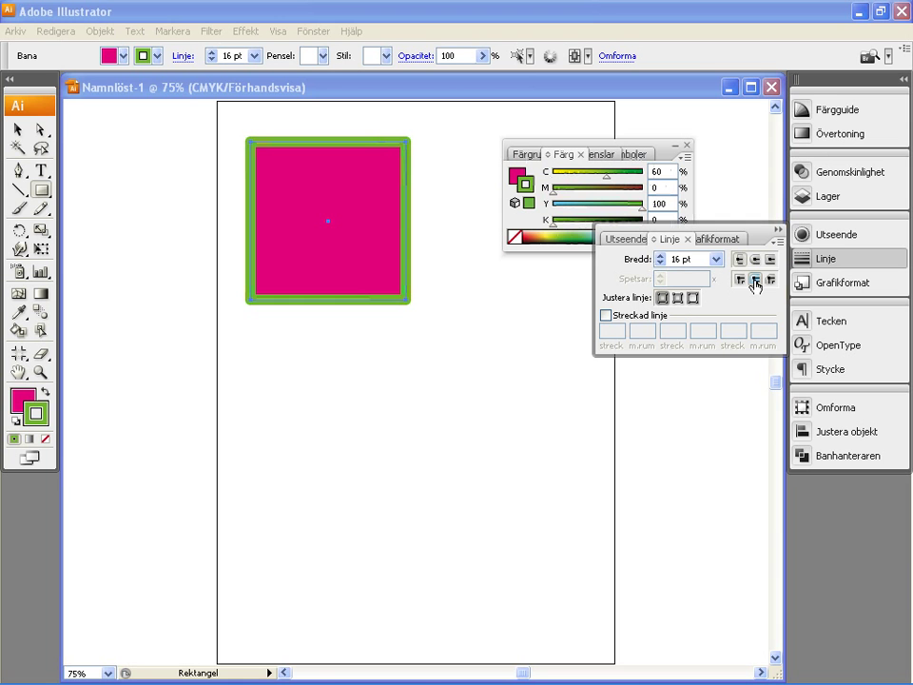
pyautogui.click(676, 299)
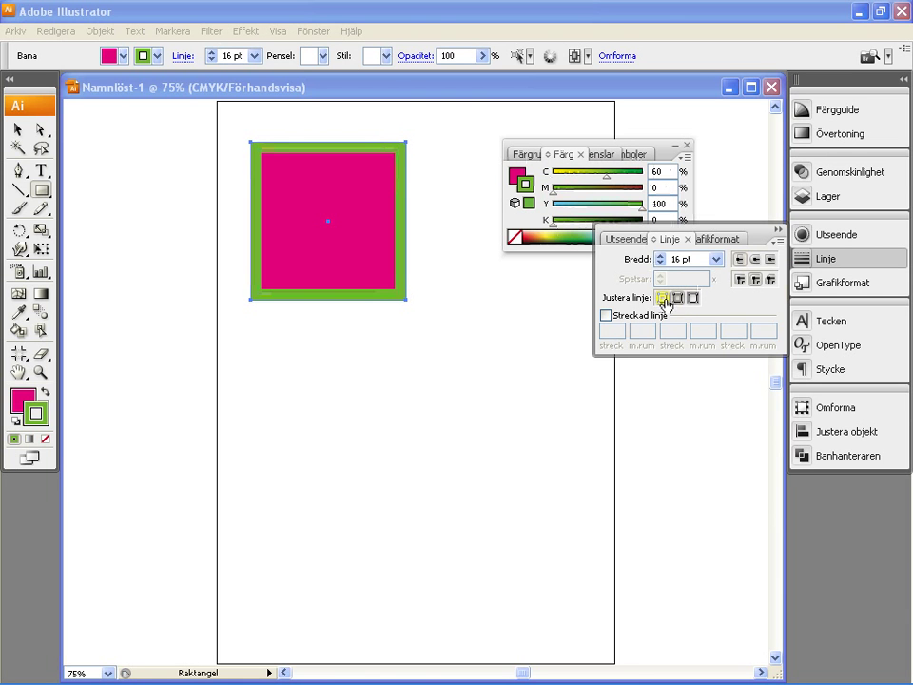
pyautogui.click(663, 299)
pyautogui.click(678, 299)
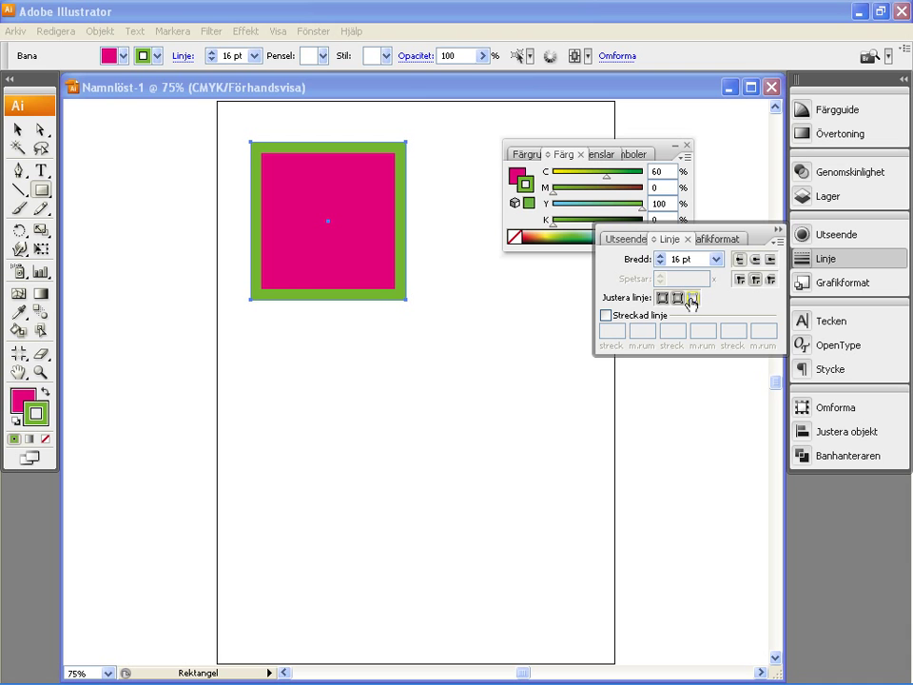
pyautogui.click(692, 299)
pyautogui.click(663, 299)
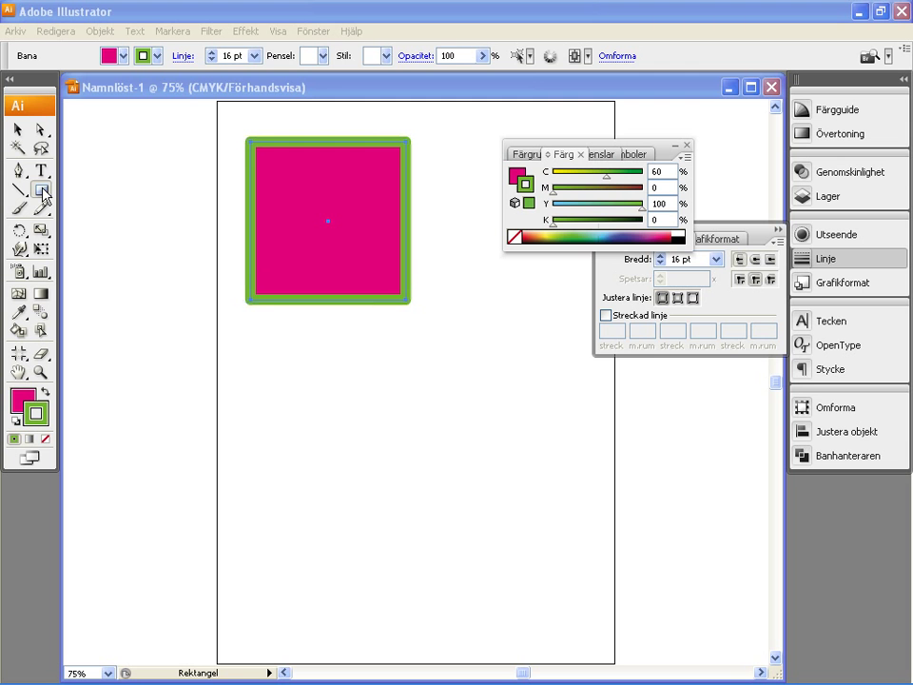
# Draw a rounded square below the large square and add another with 10 mm corner radius.
pyautogui.moveTo(41, 190); pyautogui.dragTo(95, 214)
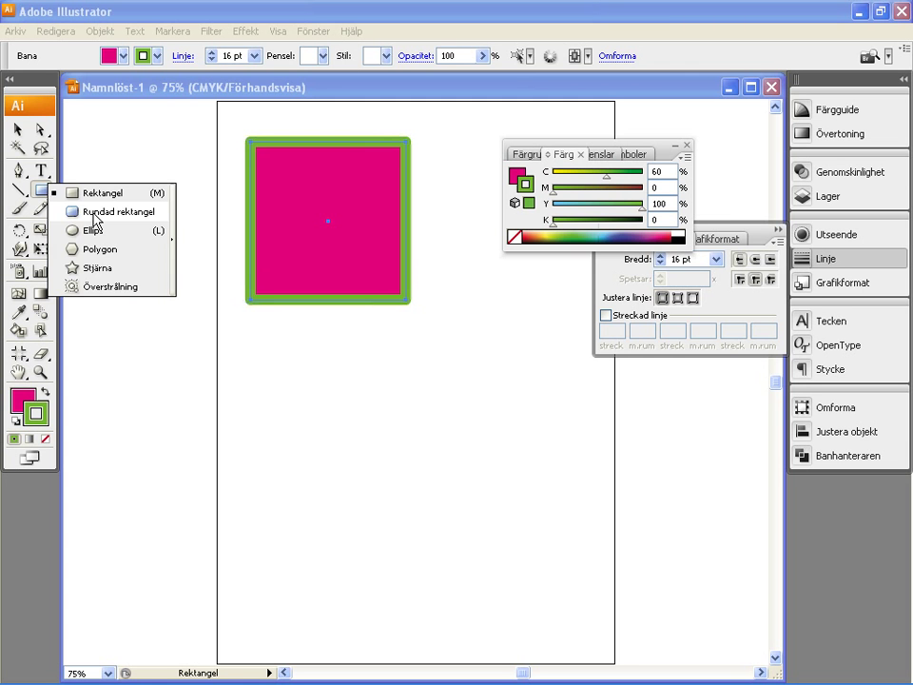
pyautogui.moveTo(279, 325)
pyautogui.mouseDown()
pyautogui.moveTo(365, 393)
pyautogui.moveTo(363, 404)
pyautogui.mouseUp()
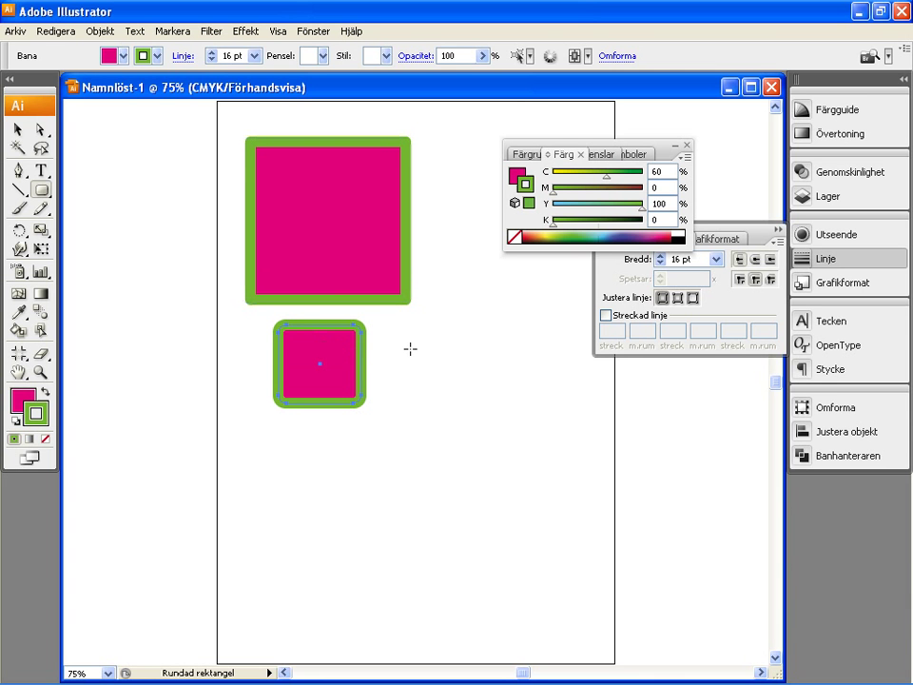
pyautogui.click(452, 356)
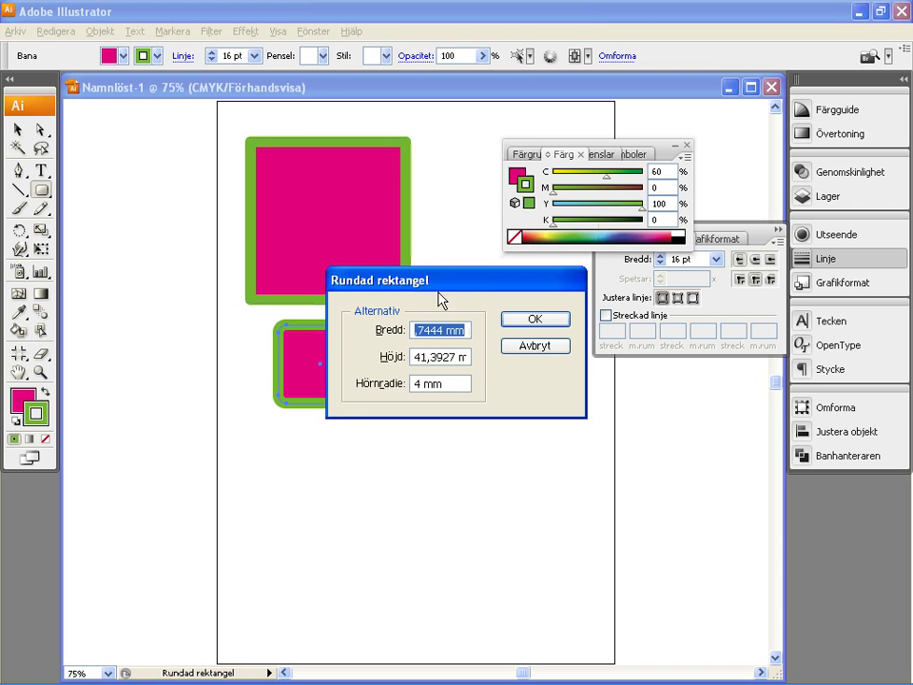
pyautogui.moveTo(439, 285); pyautogui.dragTo(545, 173)
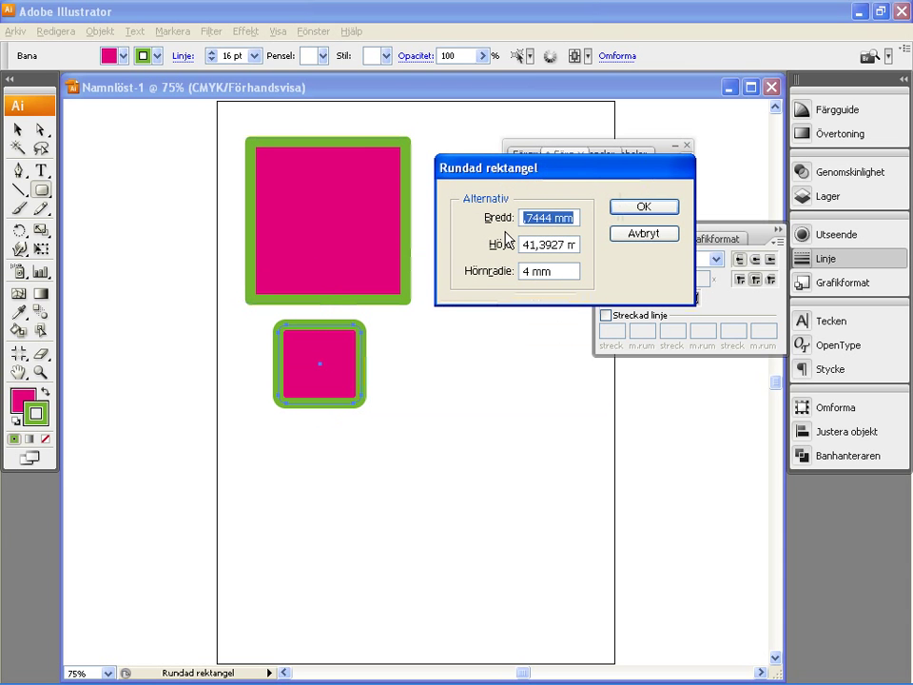
pyautogui.doubleClick(514, 271)
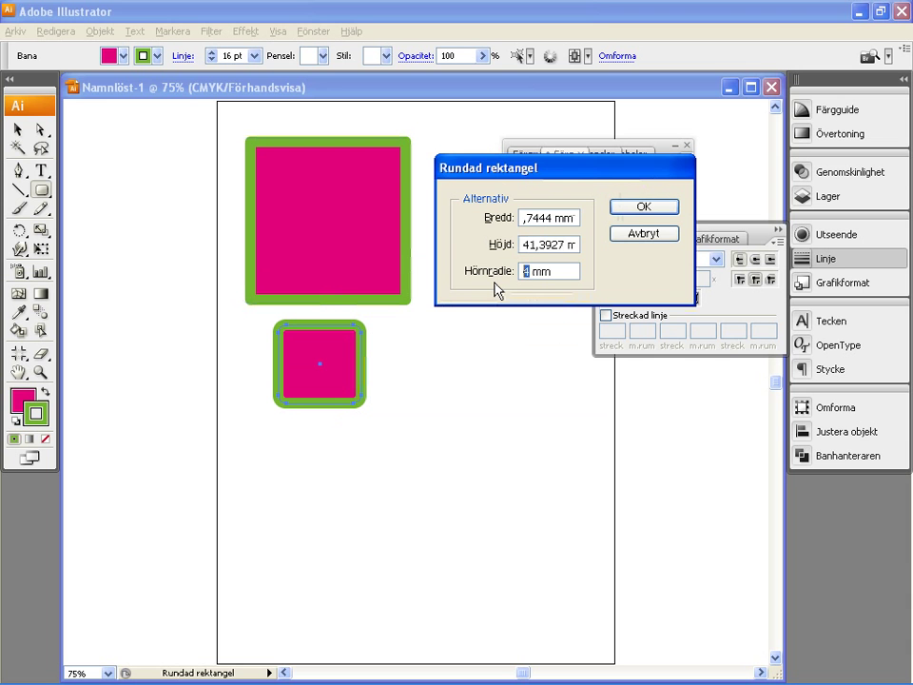
pyautogui.write('10')
pyautogui.click(660, 206)
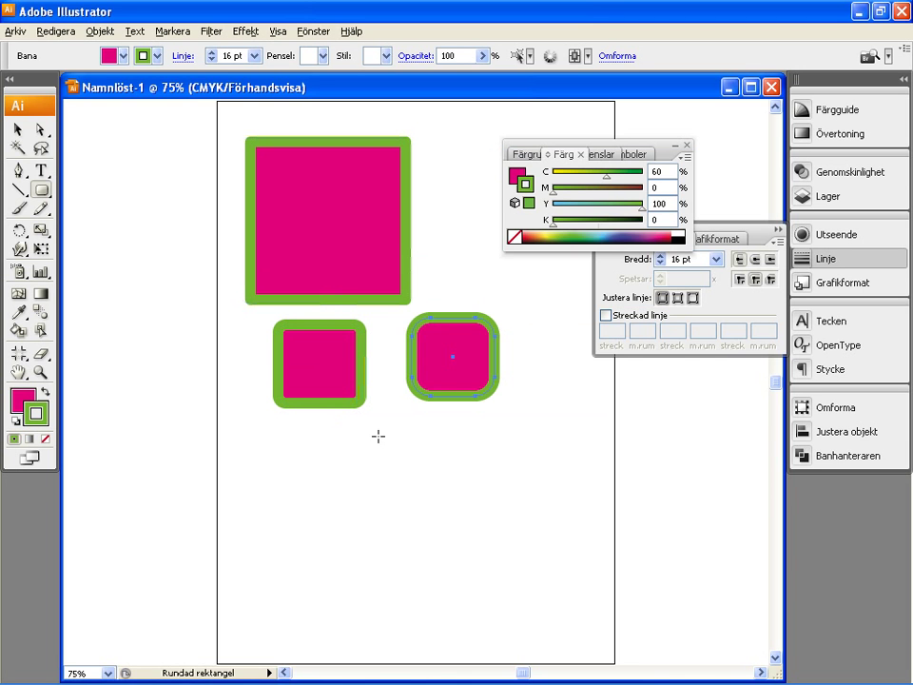
# Draw a third rounded square lower on the page and switch to the Ellipse tool.
pyautogui.moveTo(301, 439)
pyautogui.mouseDown()
pyautogui.moveTo(393, 523)
pyautogui.moveTo(403, 545)
pyautogui.mouseUp()
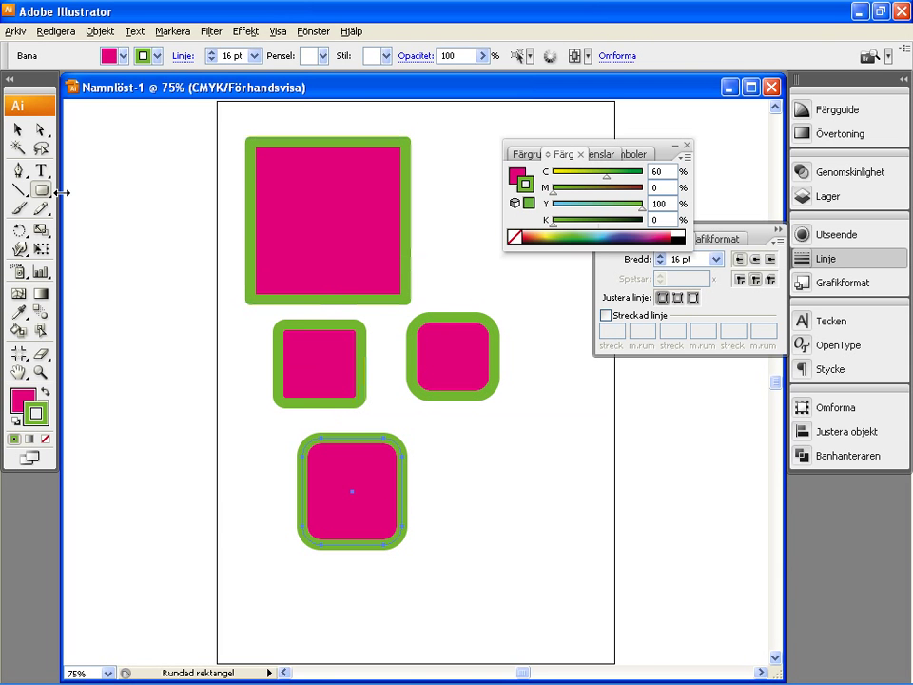
pyautogui.moveTo(41, 189); pyautogui.dragTo(122, 236)
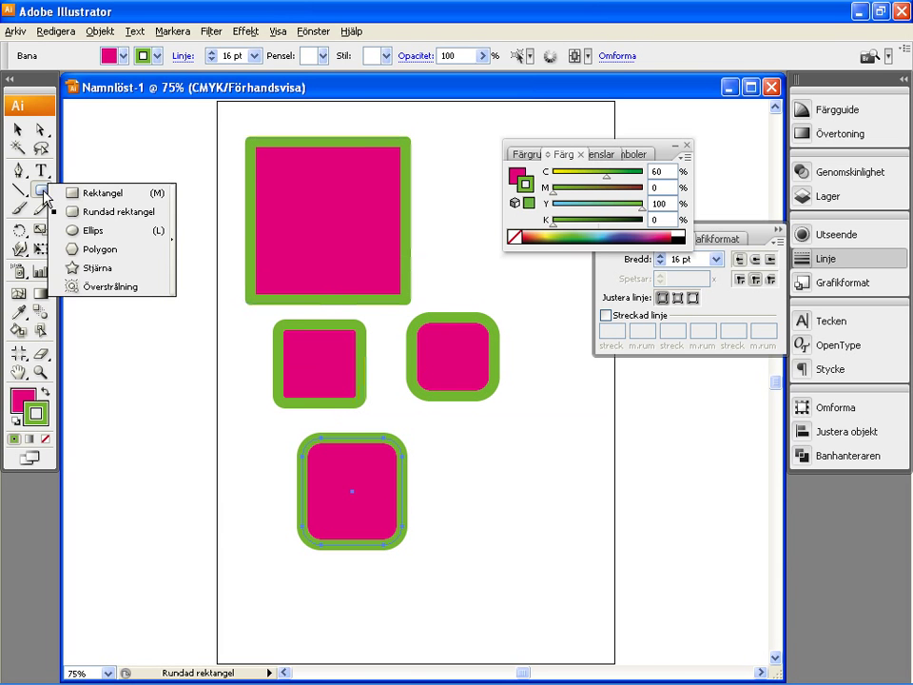
pyautogui.click(117, 231)
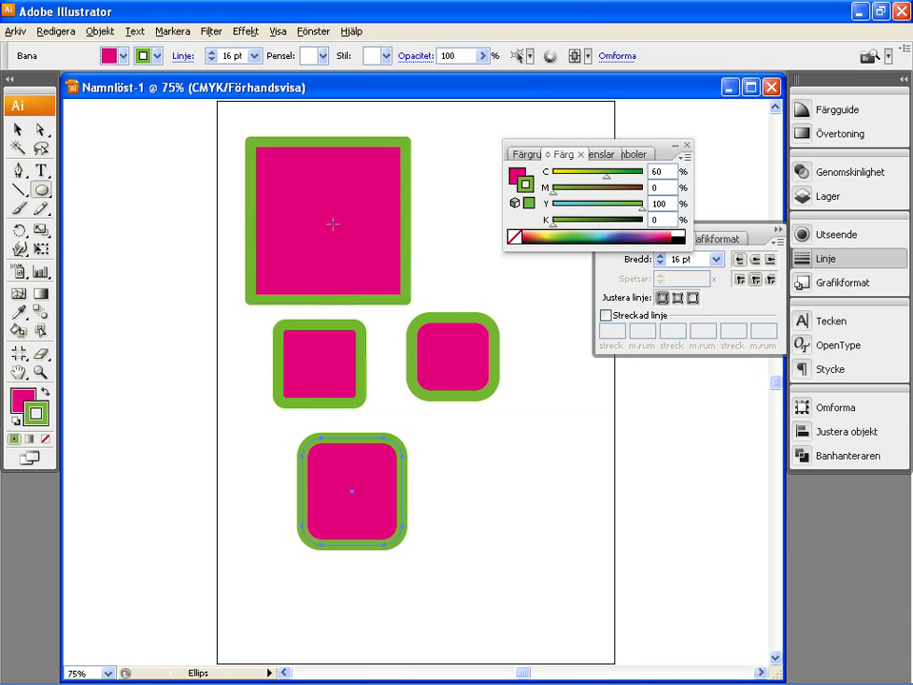
# Draw a circle right of the large square, delete the stray ellipse, and add a centred inner circle.
pyautogui.moveTo(540, 149); pyautogui.dragTo(587, 134)
pyautogui.moveTo(436, 170)
pyautogui.mouseDown()
pyautogui.moveTo(473, 211)
pyautogui.moveTo(503, 278)
pyautogui.mouseUp()
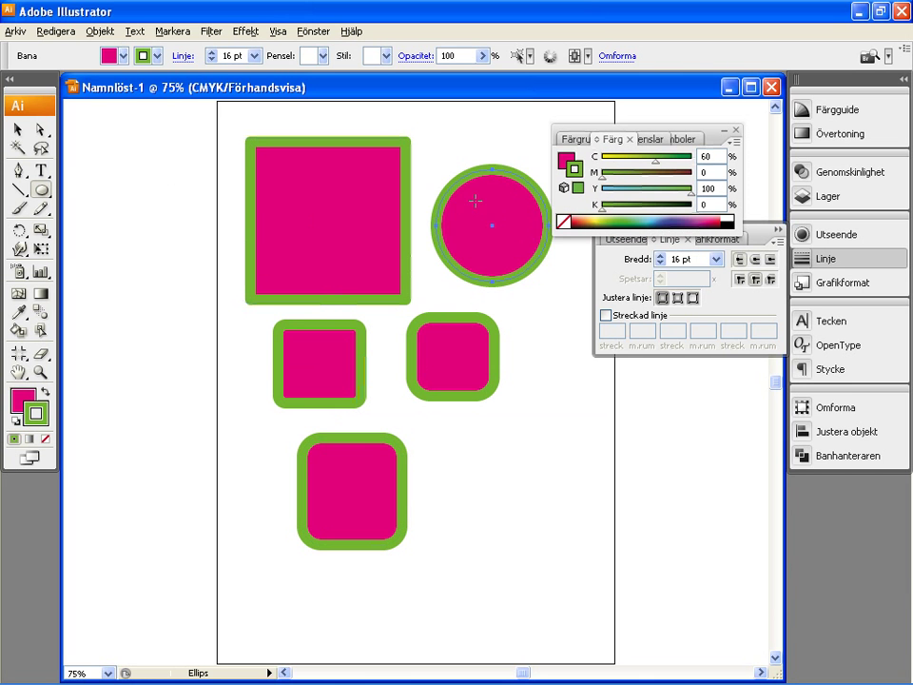
pyautogui.moveTo(468, 199); pyautogui.dragTo(554, 313)
pyautogui.press('Delete')
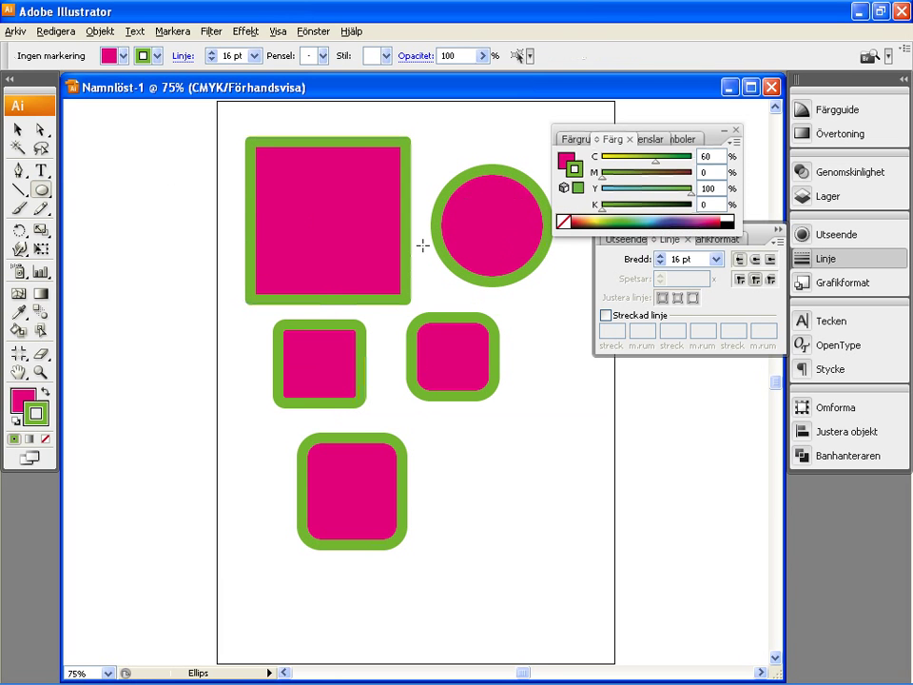
pyautogui.keyDown('ctrl'); pyautogui.click(491, 217); pyautogui.keyUp('ctrl')
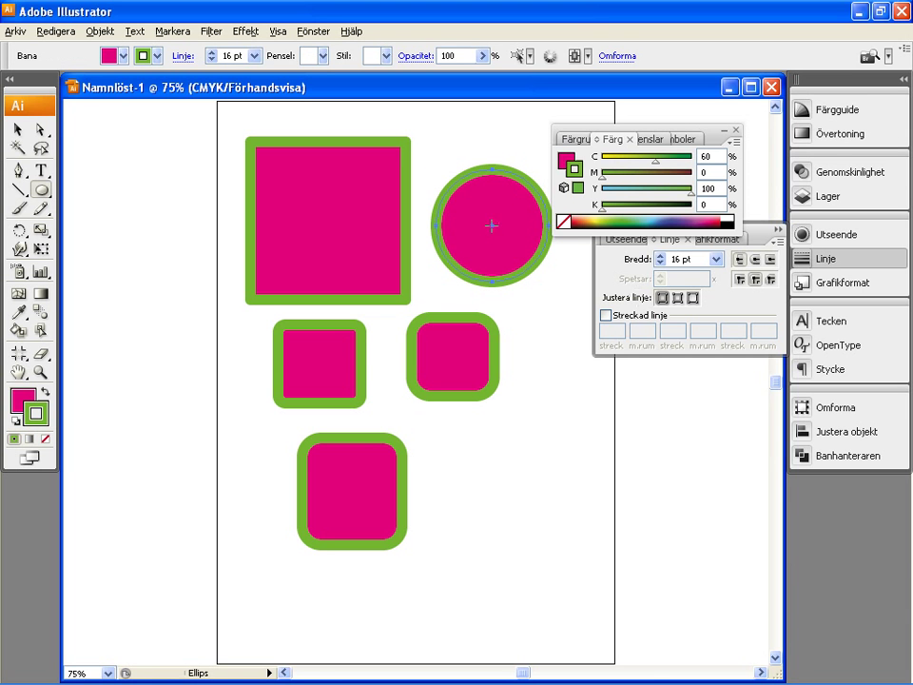
pyautogui.moveTo(490, 225); pyautogui.dragTo(518, 257)
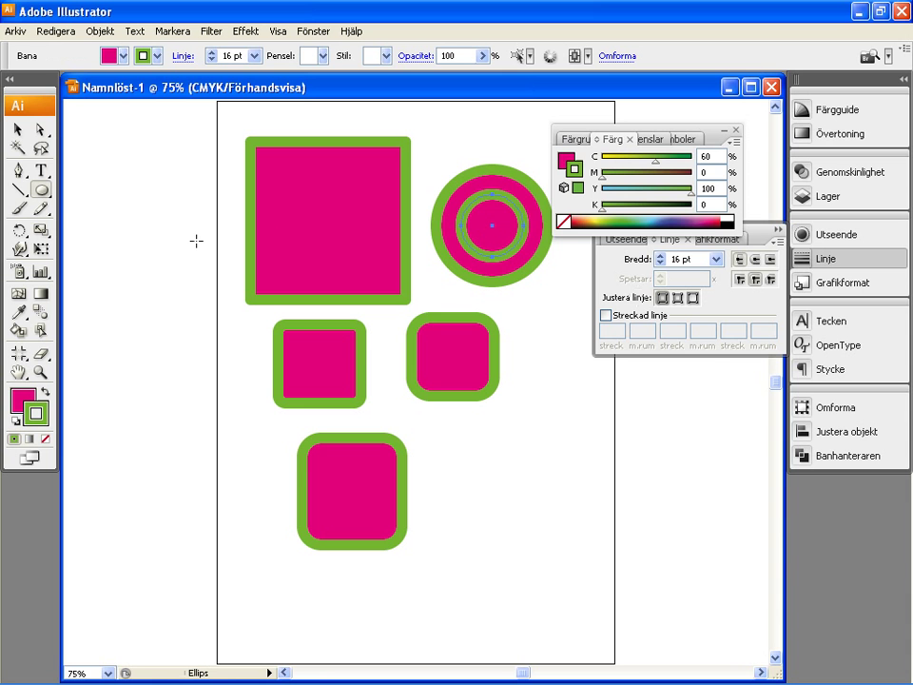
pyautogui.press('alt')
# Delete the inner circle and the two extra rounded squares.
pyautogui.click(19, 128)
pyautogui.press('Delete')
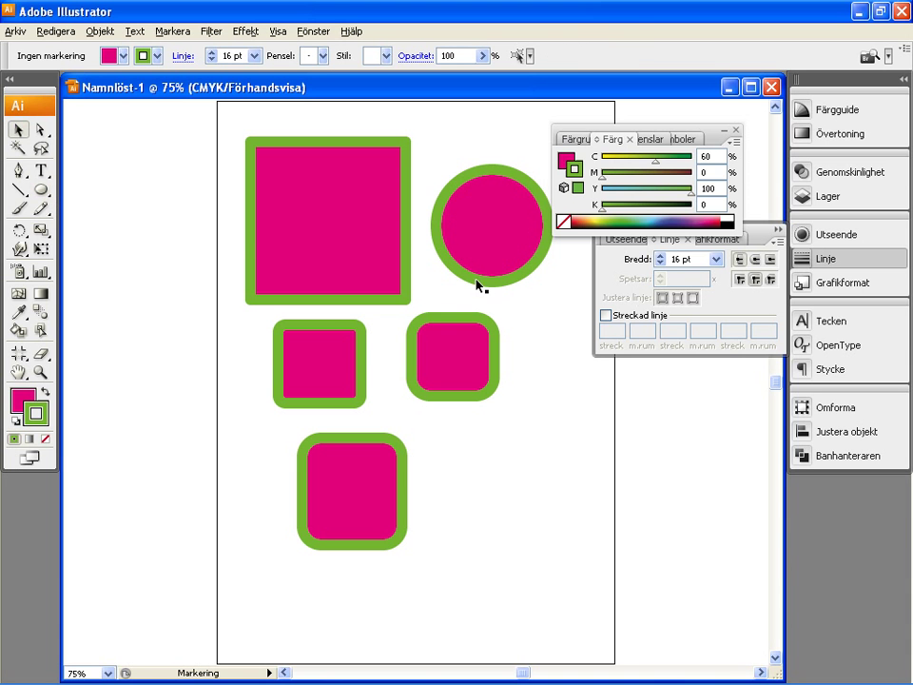
pyautogui.click(452, 359)
pyautogui.press('Delete')
pyautogui.click(325, 376)
pyautogui.press('Delete')
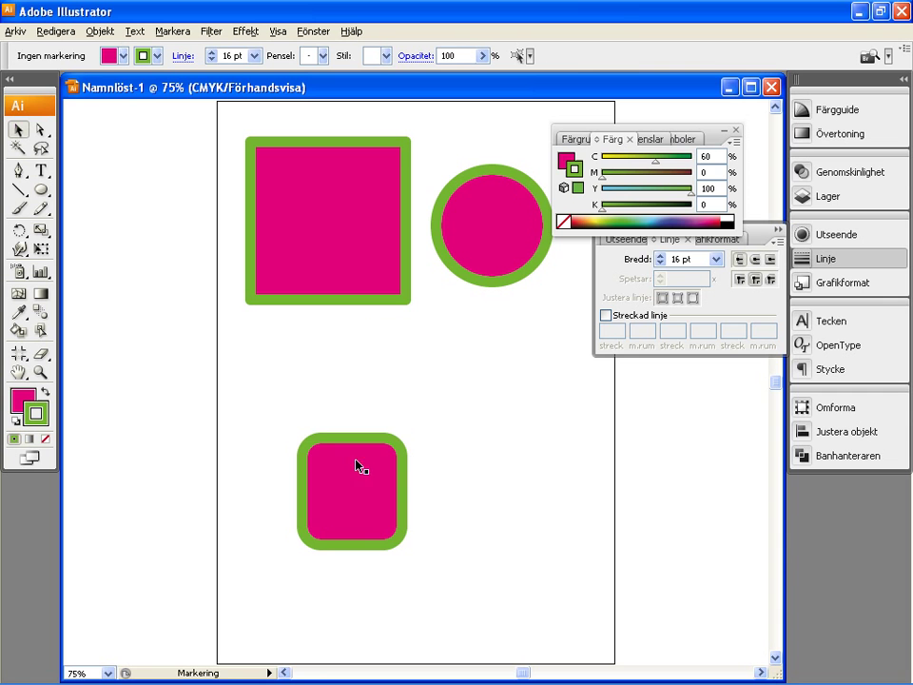
# Overlap a light yellow rounded square and dark green circle on the magenta square, then shift all three.
pyautogui.moveTo(357, 464); pyautogui.dragTo(362, 276)
pyautogui.click(563, 160)
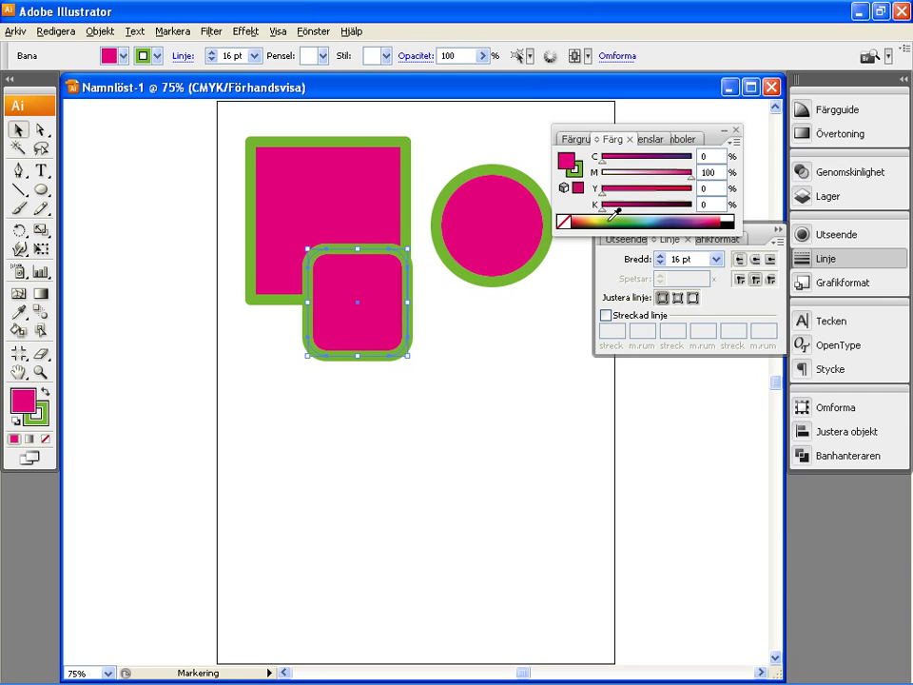
pyautogui.click(605, 219)
pyautogui.moveTo(444, 203); pyautogui.dragTo(444, 204)
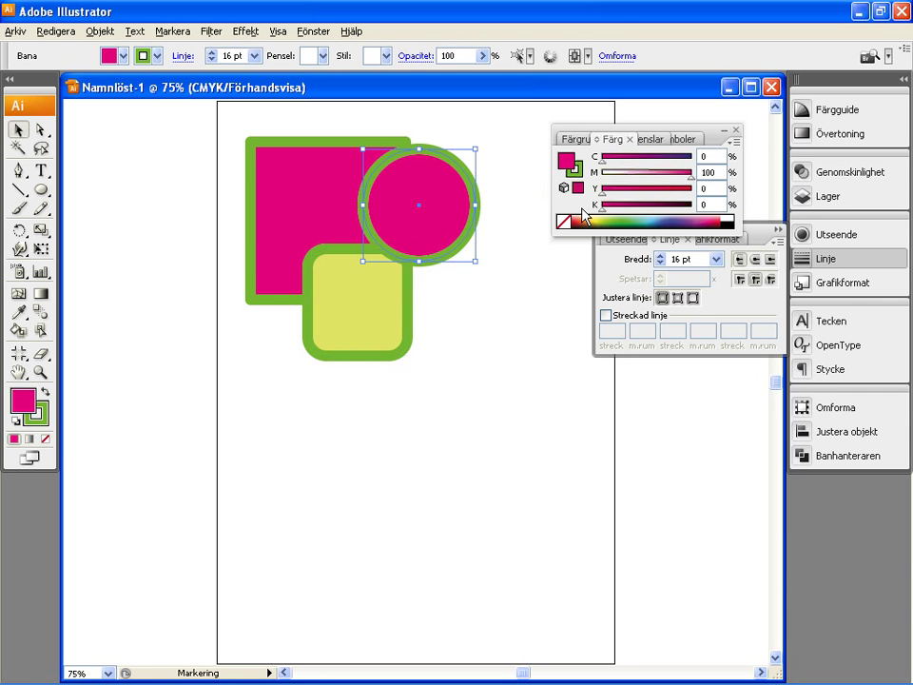
pyautogui.click(595, 224)
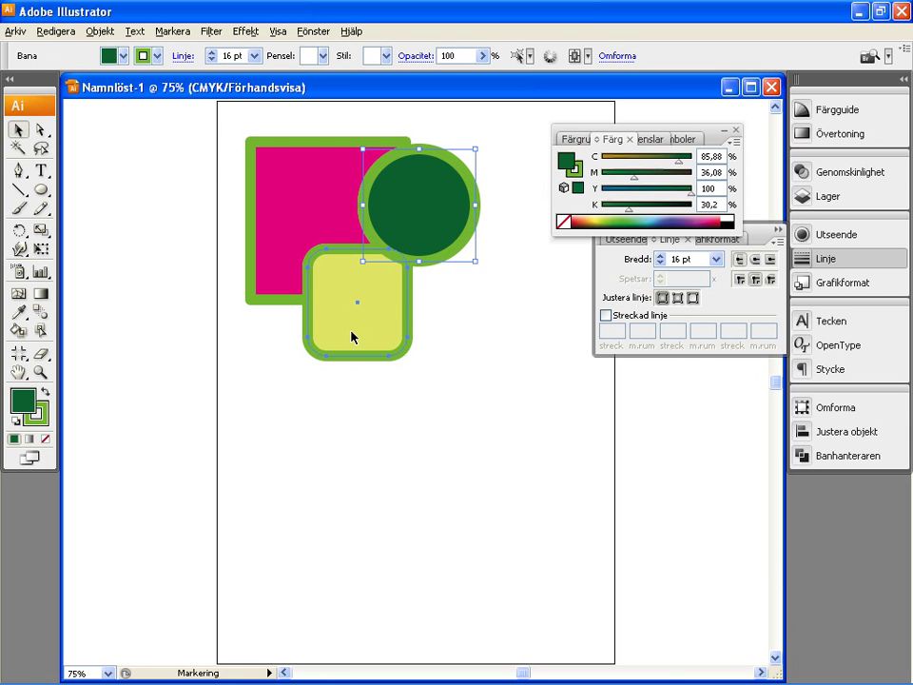
pyautogui.moveTo(353, 336); pyautogui.dragTo(330, 320)
pyautogui.click(218, 174)
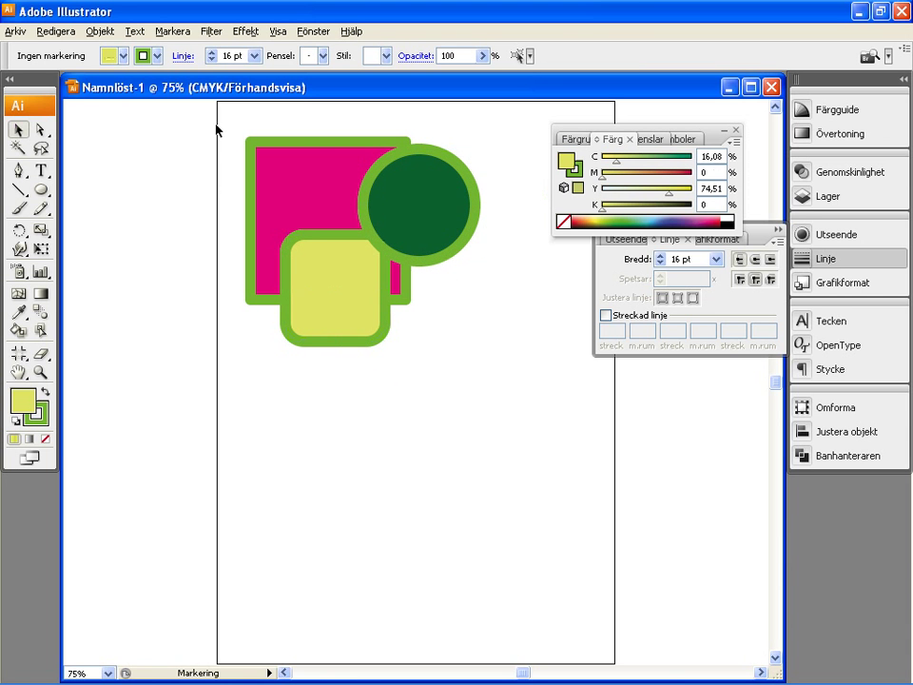
pyautogui.moveTo(228, 121); pyautogui.dragTo(475, 375)
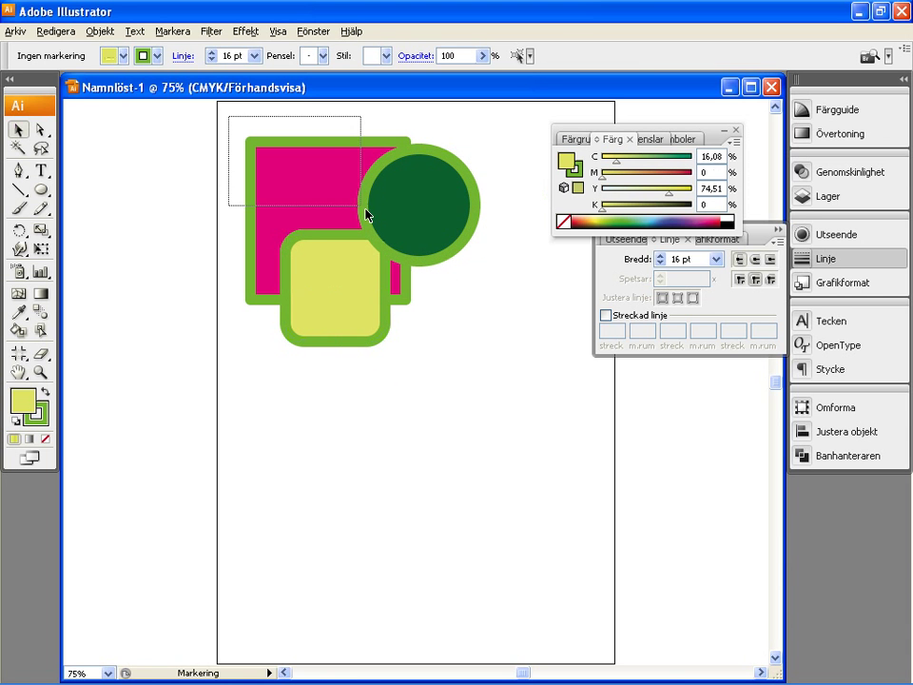
pyautogui.moveTo(366, 308); pyautogui.dragTo(413, 362)
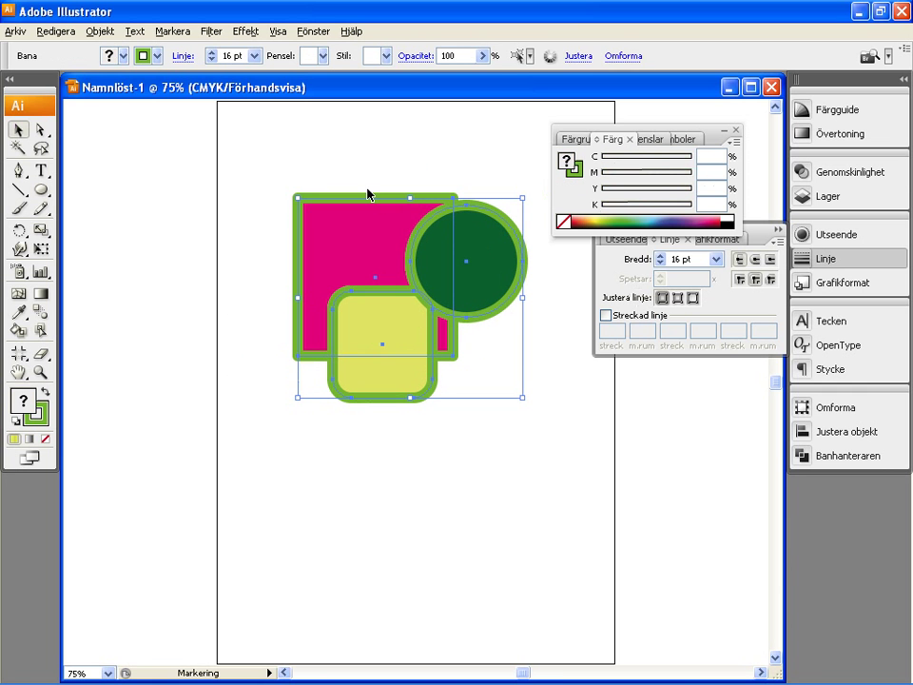
# Select the magenta square, green circle and yellow rounded square, group them (Objekt > Gruppera), and move the group left.
pyautogui.click(373, 159)
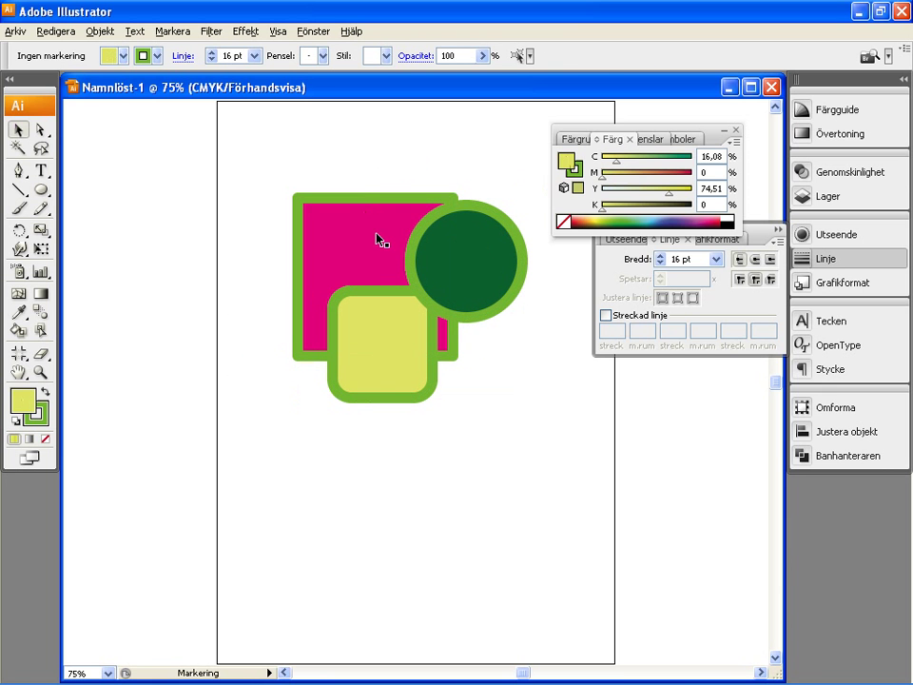
pyautogui.click(375, 238)
pyautogui.keyDown('shift'); pyautogui.click(432, 303); pyautogui.keyUp('shift')
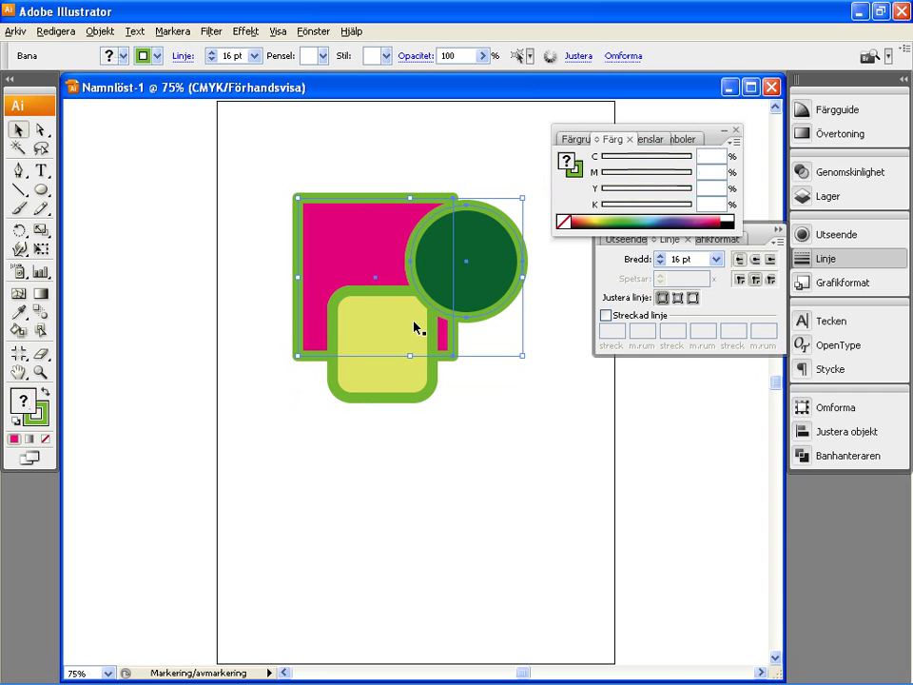
pyautogui.keyDown('shift'); pyautogui.click(397, 367); pyautogui.keyUp('shift')
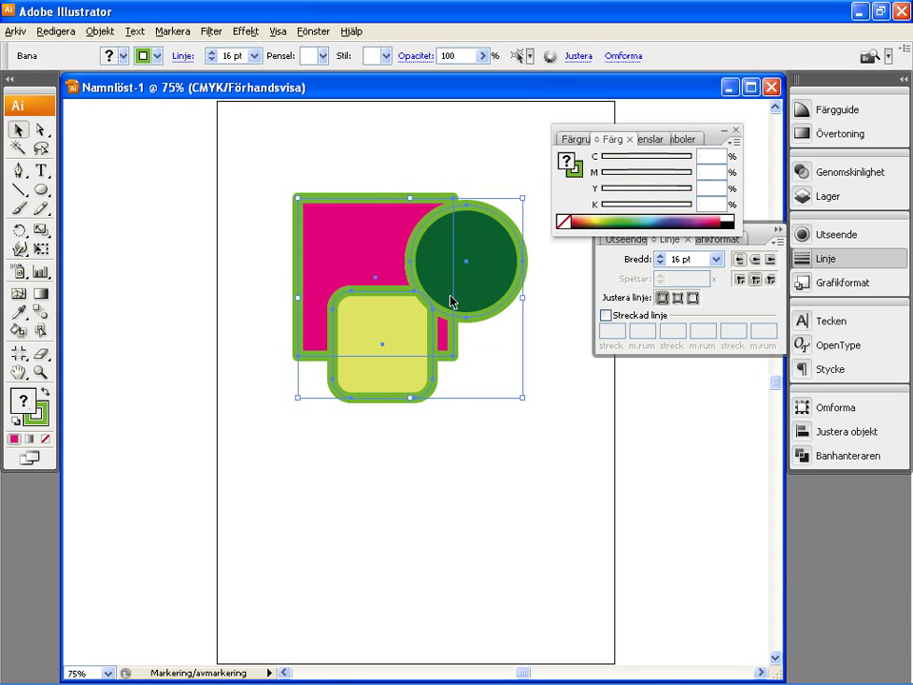
pyautogui.click(99, 31)
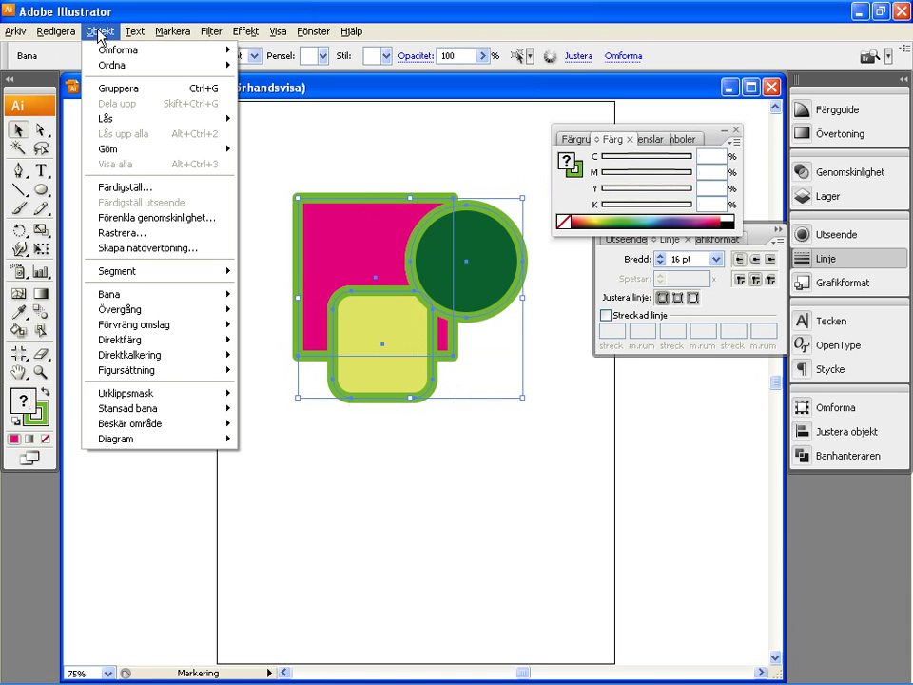
pyautogui.click(121, 90)
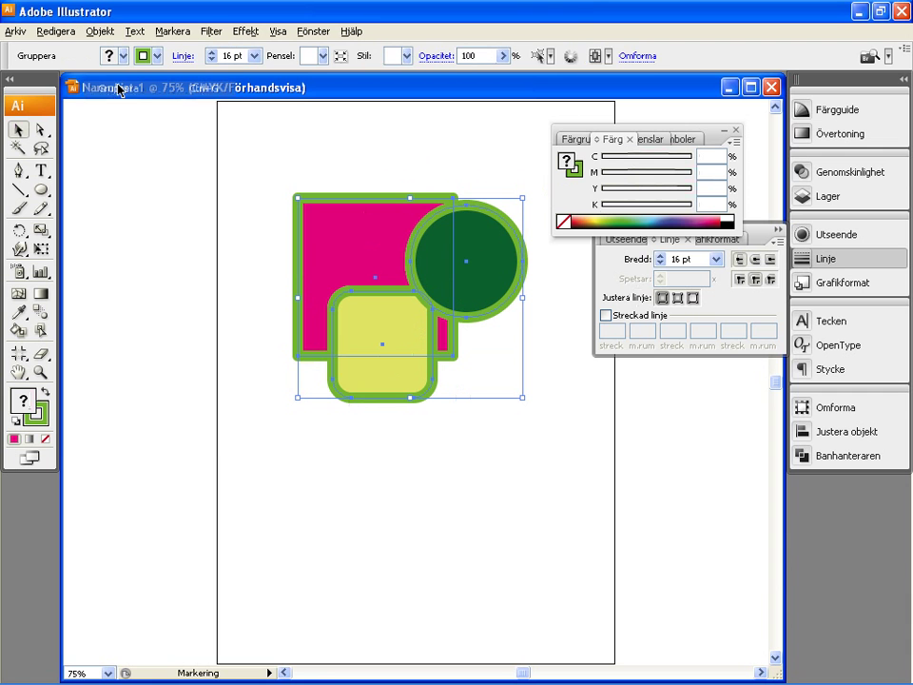
pyautogui.click(370, 142)
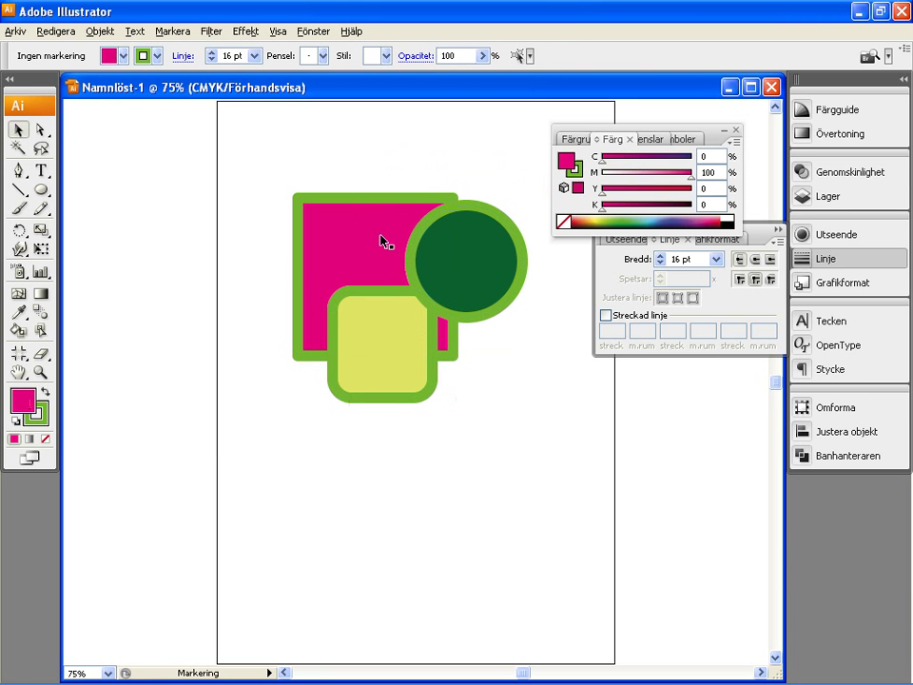
pyautogui.moveTo(382, 240)
pyautogui.mouseDown()
pyautogui.moveTo(337, 239)
pyautogui.moveTo(338, 208)
pyautogui.moveTo(343, 218)
pyautogui.mouseUp()
pyautogui.click(332, 161)
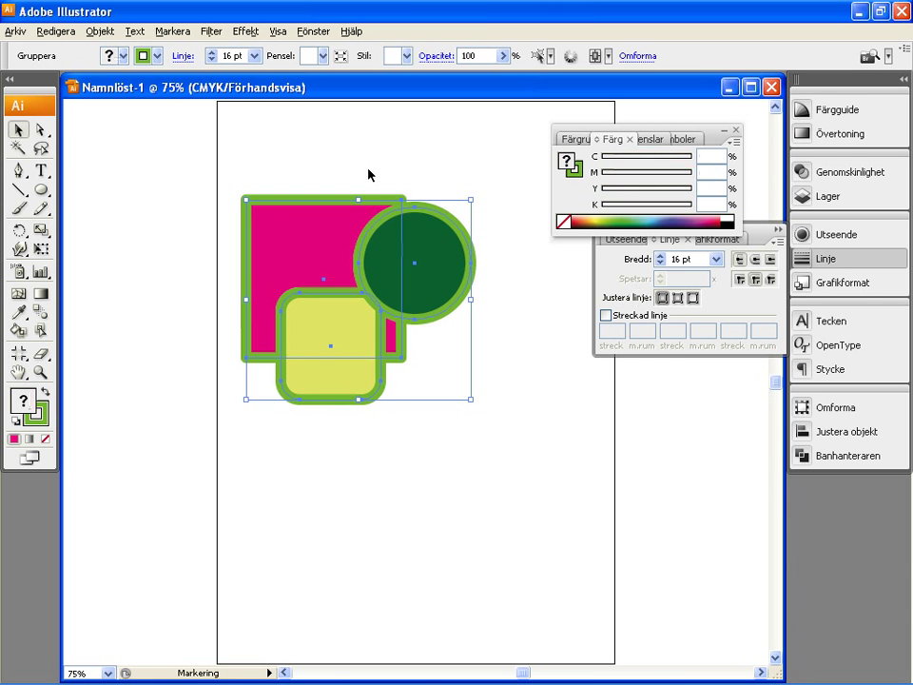
# Move the group up and left, deselect it, and choose the group-selection option of Direct Selection.
pyautogui.click(369, 176)
pyautogui.moveTo(455, 268)
pyautogui.mouseDown()
pyautogui.moveTo(477, 268)
pyautogui.moveTo(458, 237)
pyautogui.mouseUp()
pyautogui.click(491, 173)
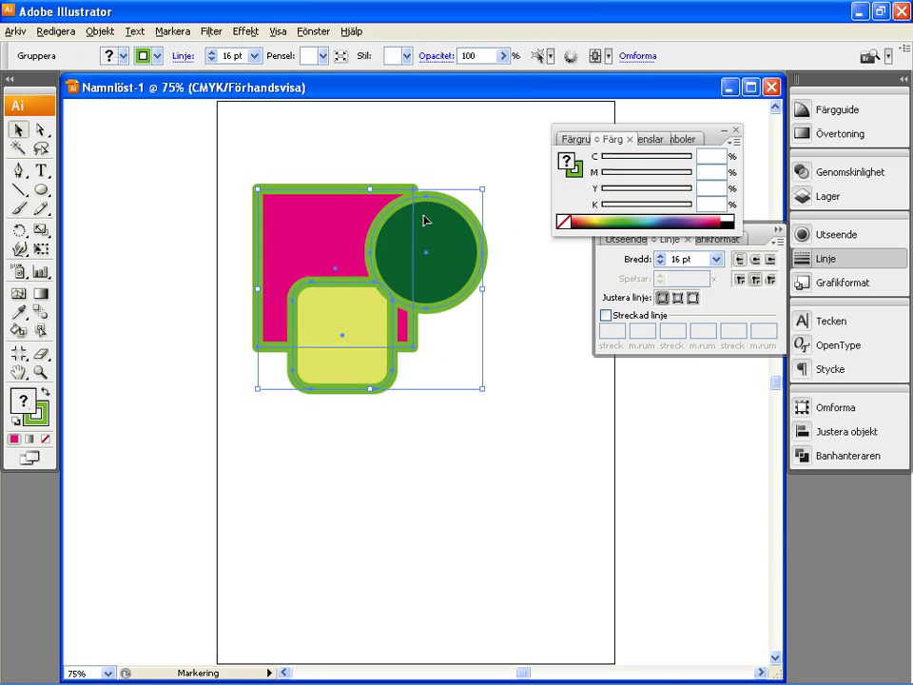
pyautogui.click(119, 145)
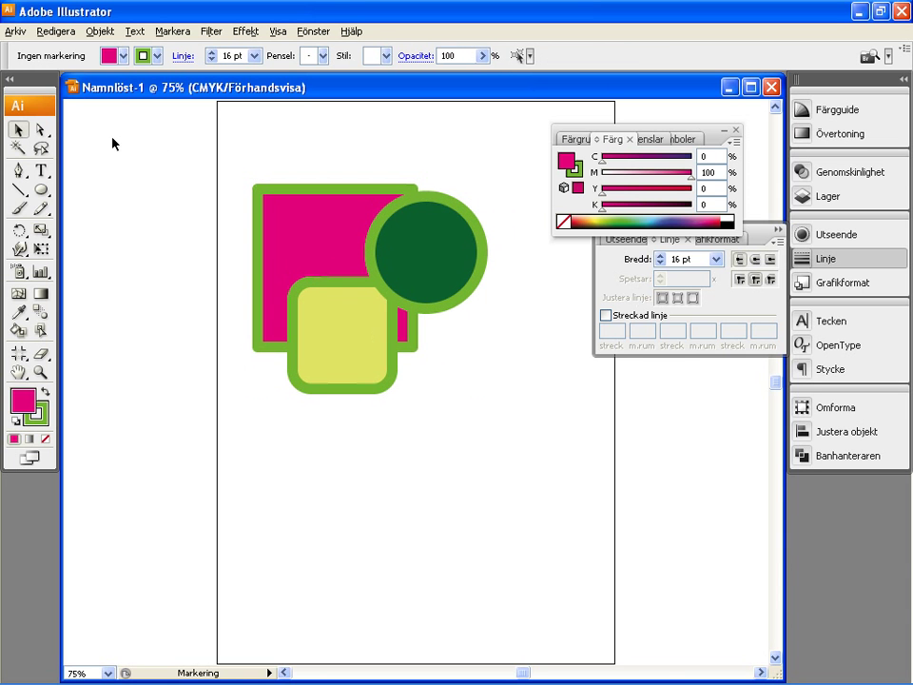
pyautogui.click(41, 130)
pyautogui.moveTo(43, 136); pyautogui.dragTo(101, 159)
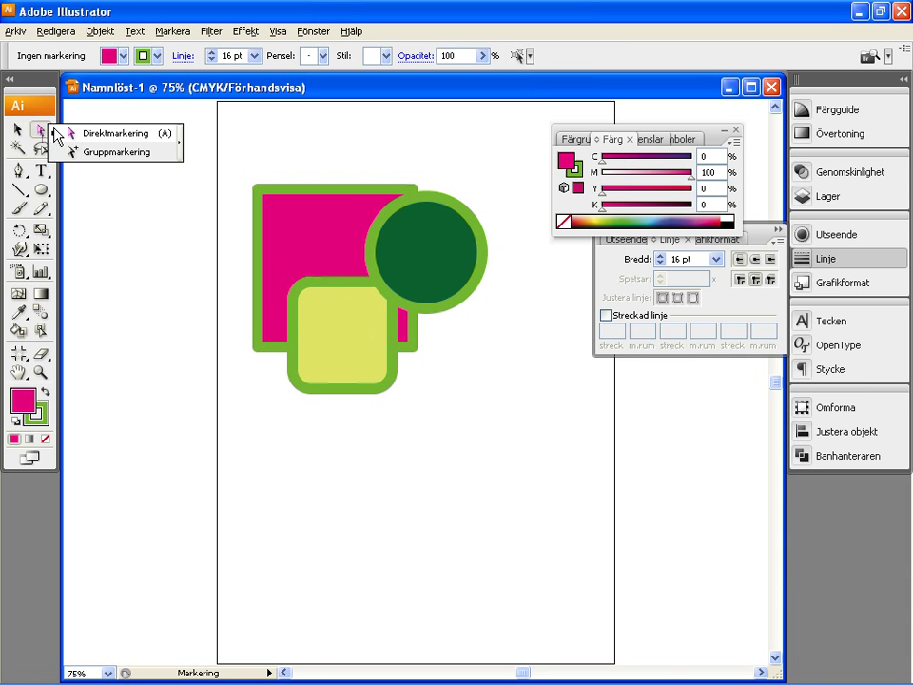
# Shift the magenta square up and move the green circle and yellow rounded square closer together inside the group.
pyautogui.click(99, 152)
pyautogui.moveTo(325, 225); pyautogui.dragTo(326, 202)
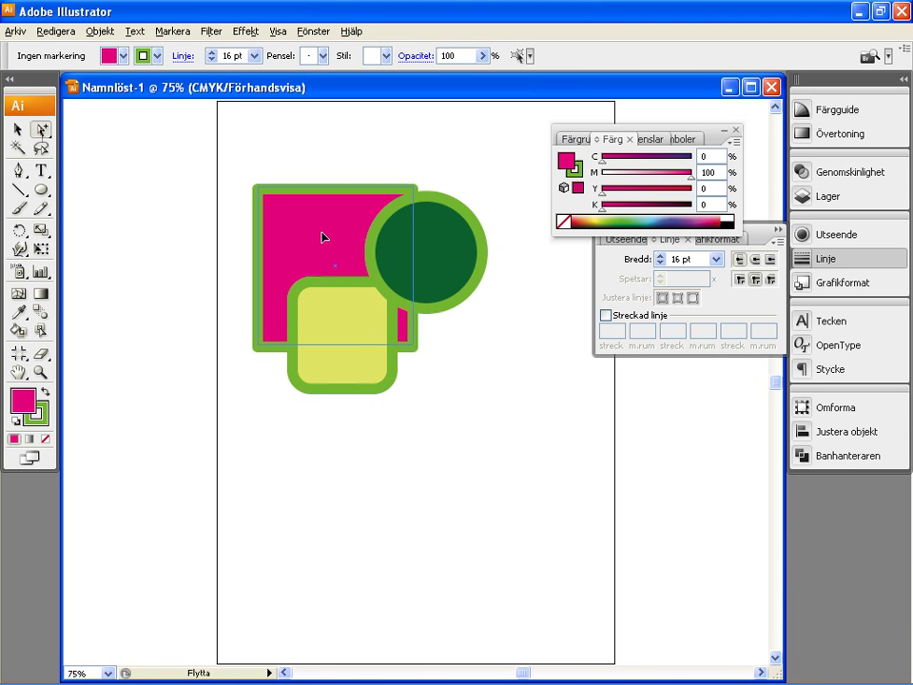
pyautogui.moveTo(464, 262)
pyautogui.mouseDown()
pyautogui.moveTo(481, 265)
pyautogui.moveTo(442, 240)
pyautogui.mouseUp()
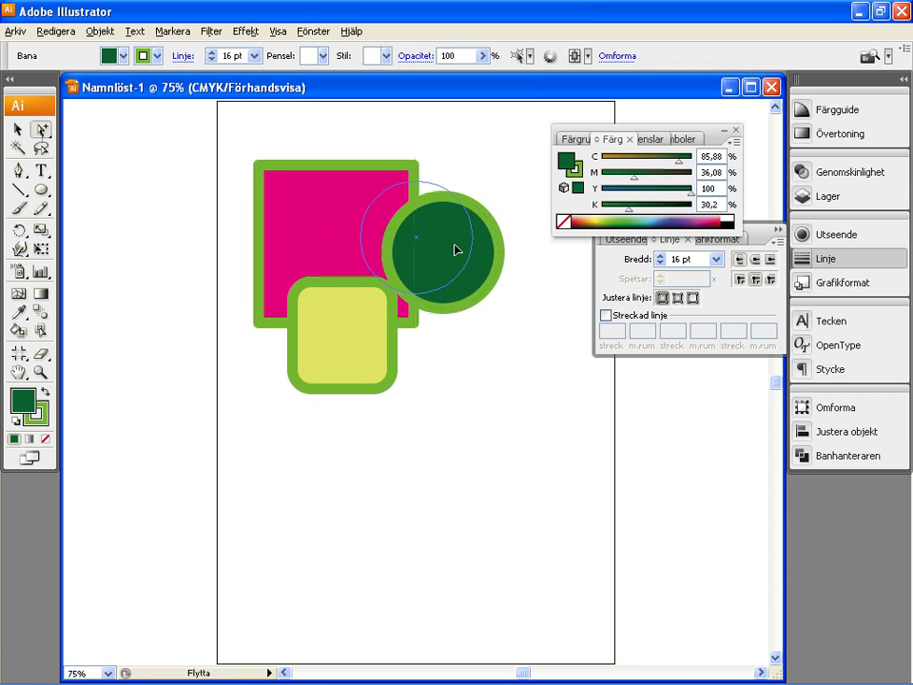
pyautogui.moveTo(342, 349); pyautogui.dragTo(317, 312)
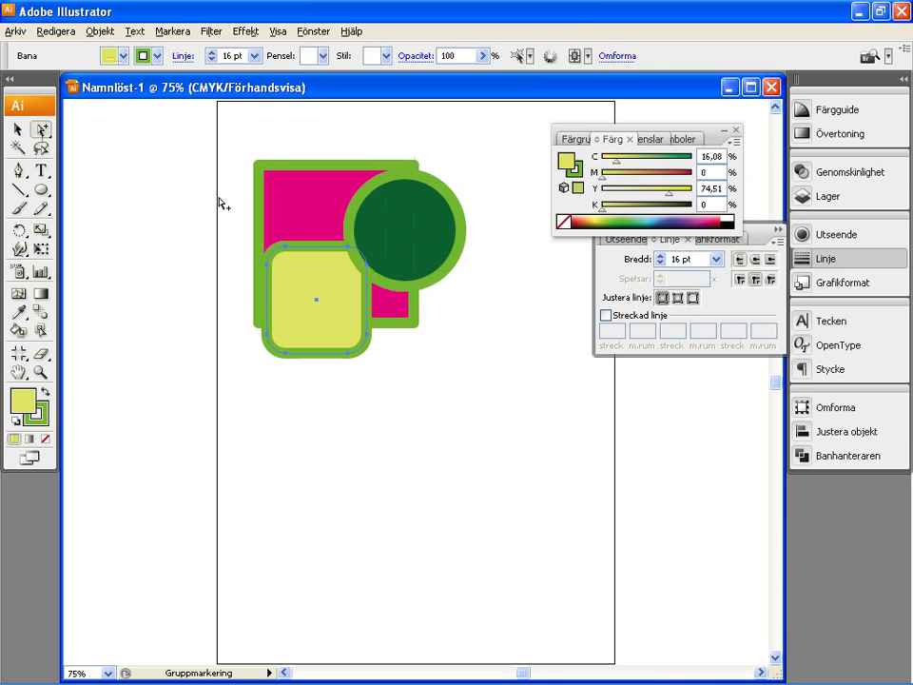
# Reselect the whole group of shapes, then clear the selection.
pyautogui.press('v')
pyautogui.moveTo(305, 208)
pyautogui.mouseDown()
pyautogui.moveTo(383, 224)
pyautogui.moveTo(255, 157)
pyautogui.mouseUp()
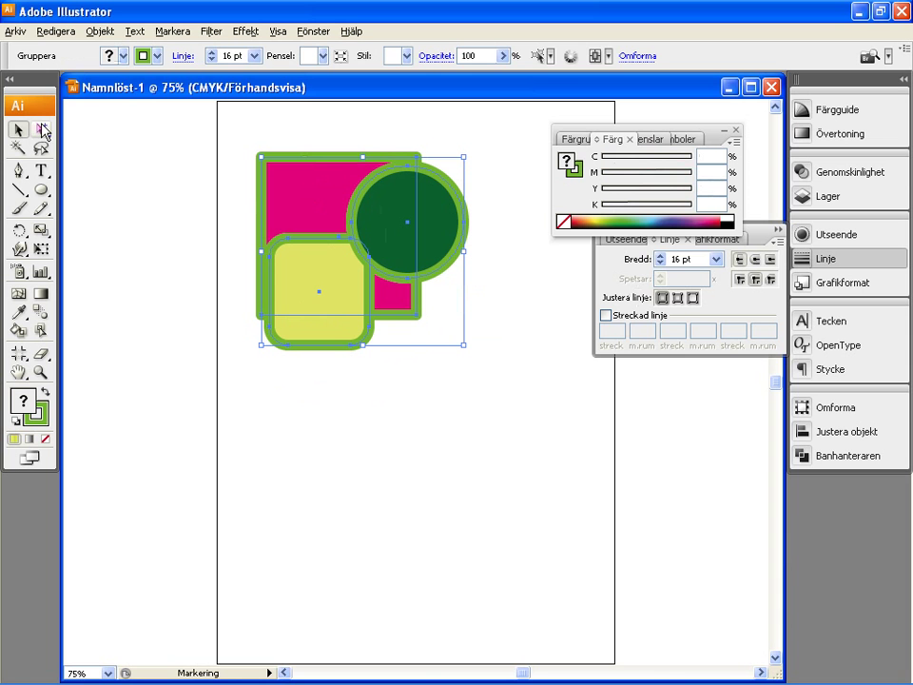
pyautogui.moveTo(43, 132); pyautogui.dragTo(119, 133)
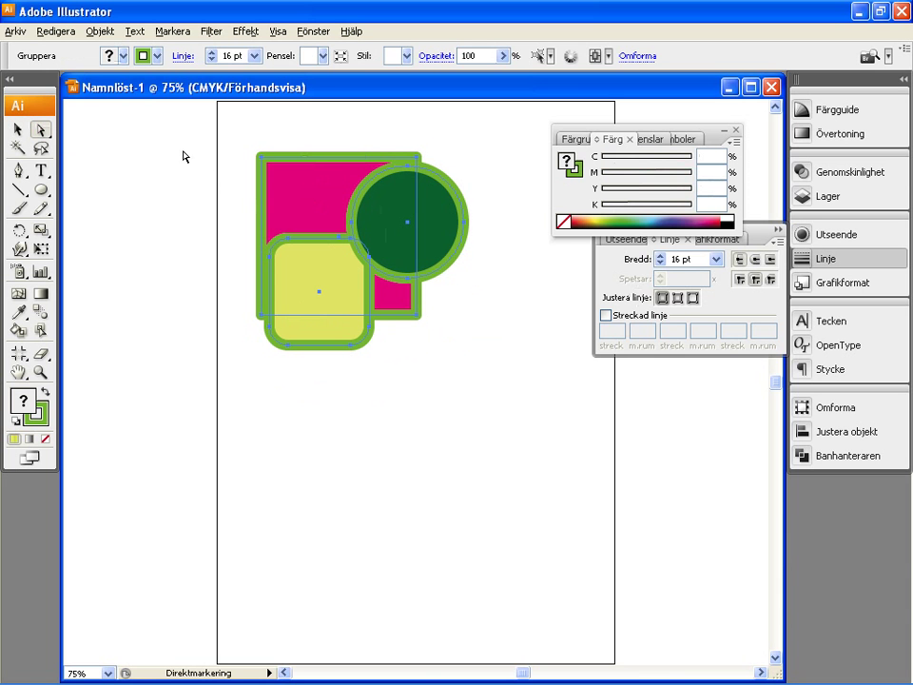
pyautogui.click(225, 171)
# Move the magenta square up-left, then pull its top-right corner up and left.
pyautogui.moveTo(316, 184)
pyautogui.mouseDown()
pyautogui.moveTo(285, 186)
pyautogui.moveTo(290, 194)
pyautogui.mouseUp()
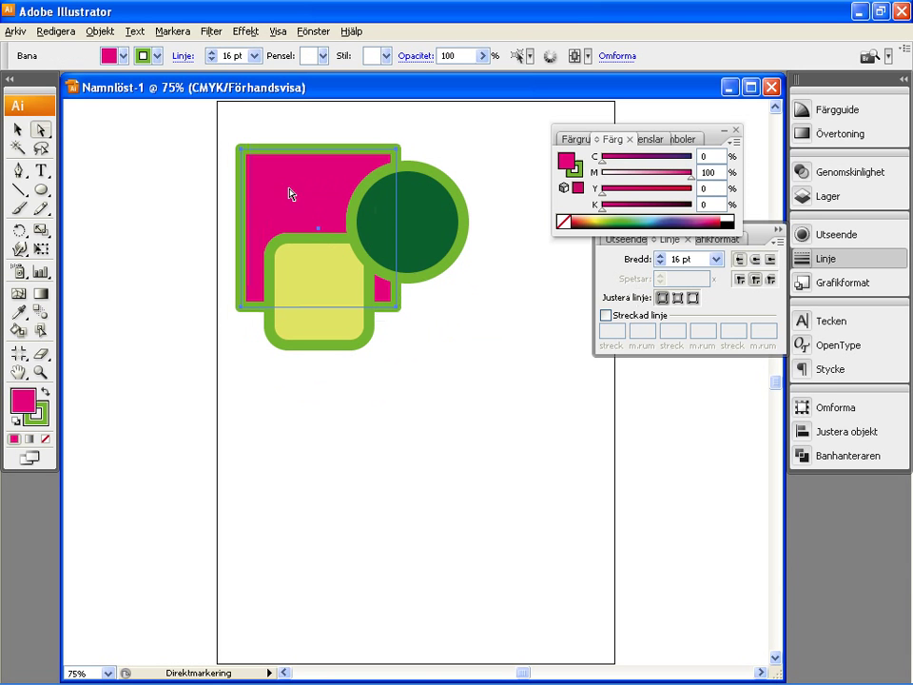
pyautogui.click(374, 131)
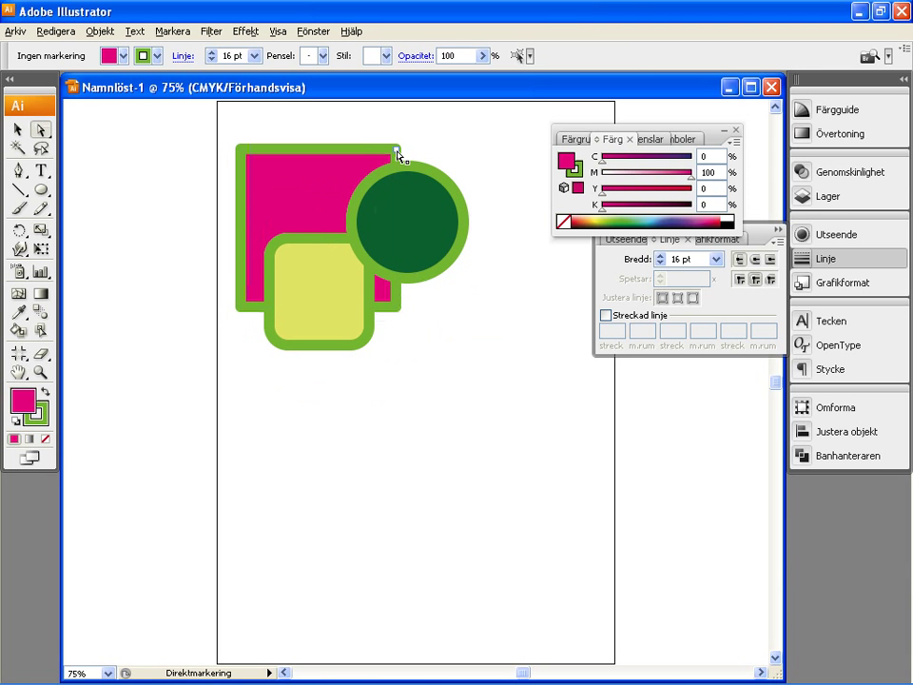
pyautogui.moveTo(397, 155); pyautogui.dragTo(342, 122)
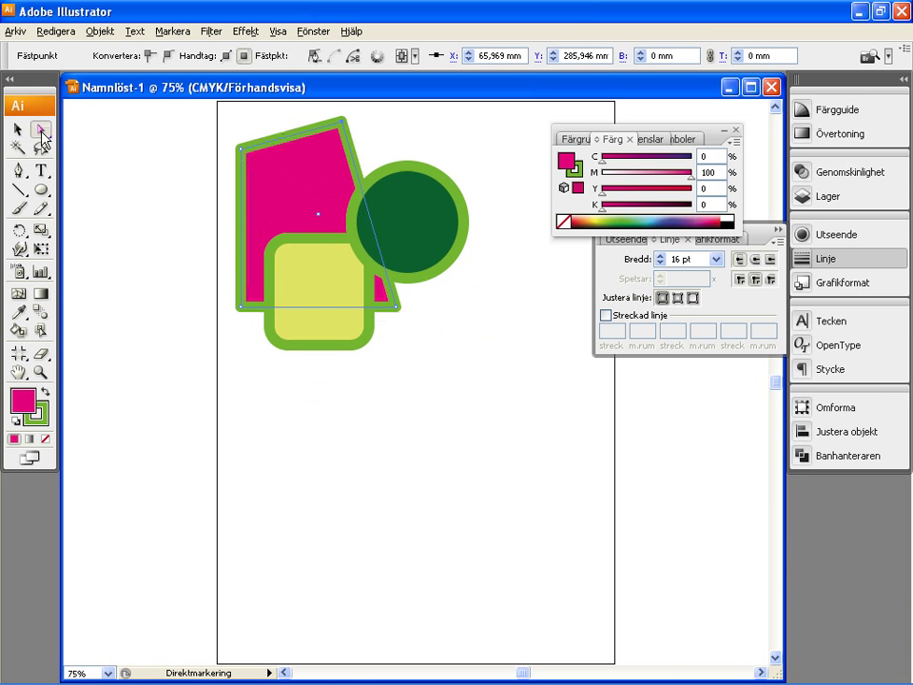
pyautogui.moveTo(42, 136); pyautogui.dragTo(89, 157)
pyautogui.click(180, 175)
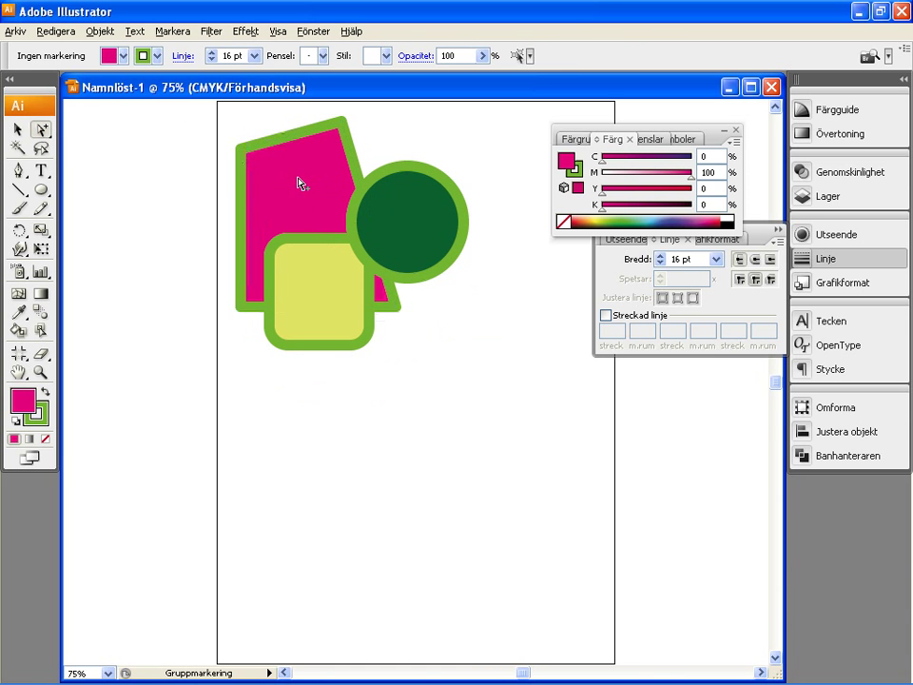
pyautogui.moveTo(342, 120)
pyautogui.mouseDown()
pyautogui.moveTo(360, 135)
pyautogui.moveTo(338, 131)
pyautogui.mouseUp()
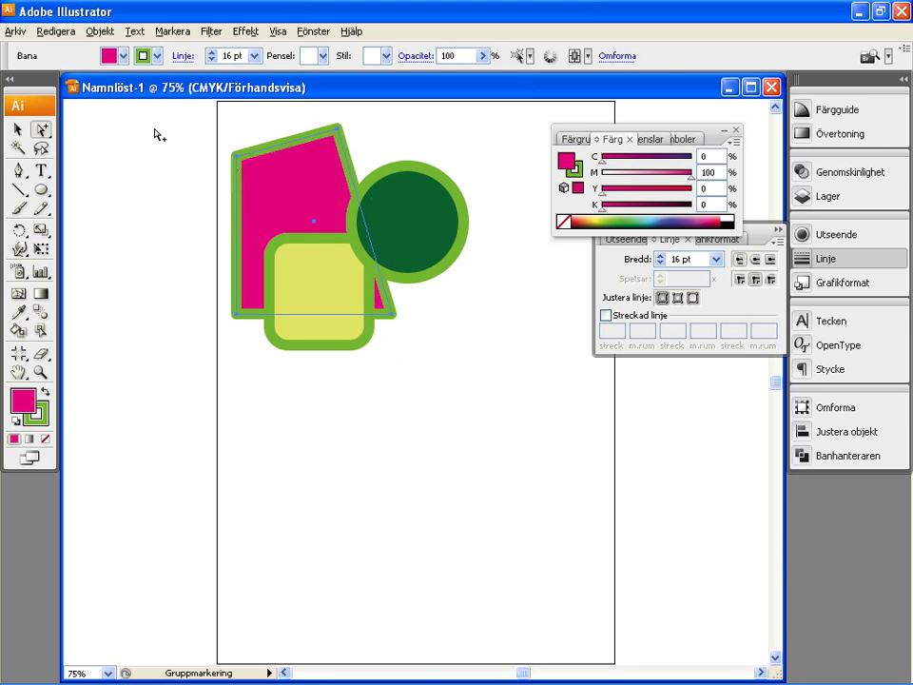
# Pull the magenta shape's top-left corner up and left so it becomes a skewed quadrilateral.
pyautogui.moveTo(39, 131); pyautogui.dragTo(59, 136)
pyautogui.click(180, 143)
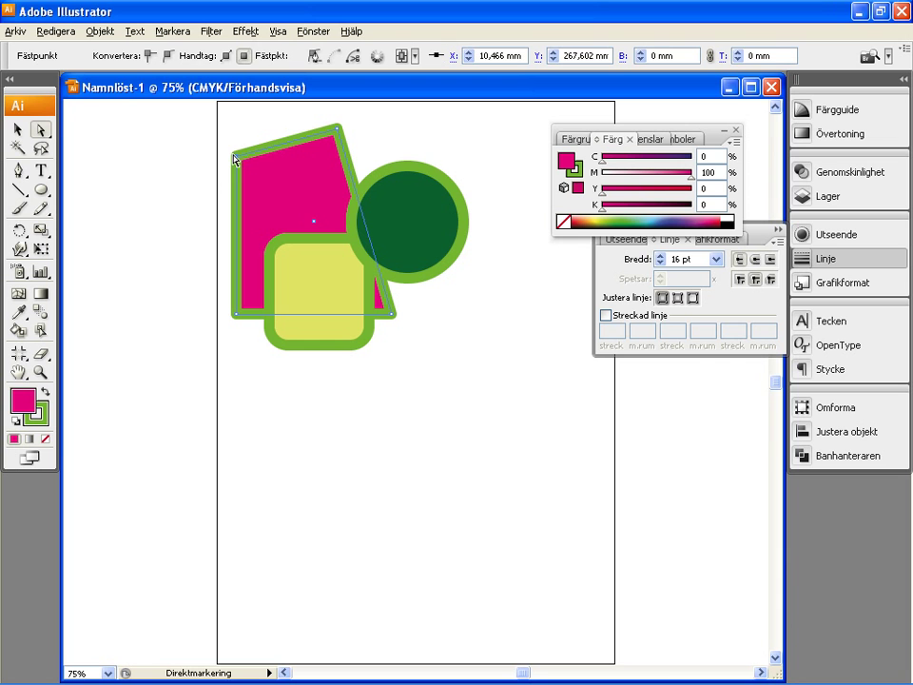
pyautogui.moveTo(239, 160); pyautogui.dragTo(210, 193)
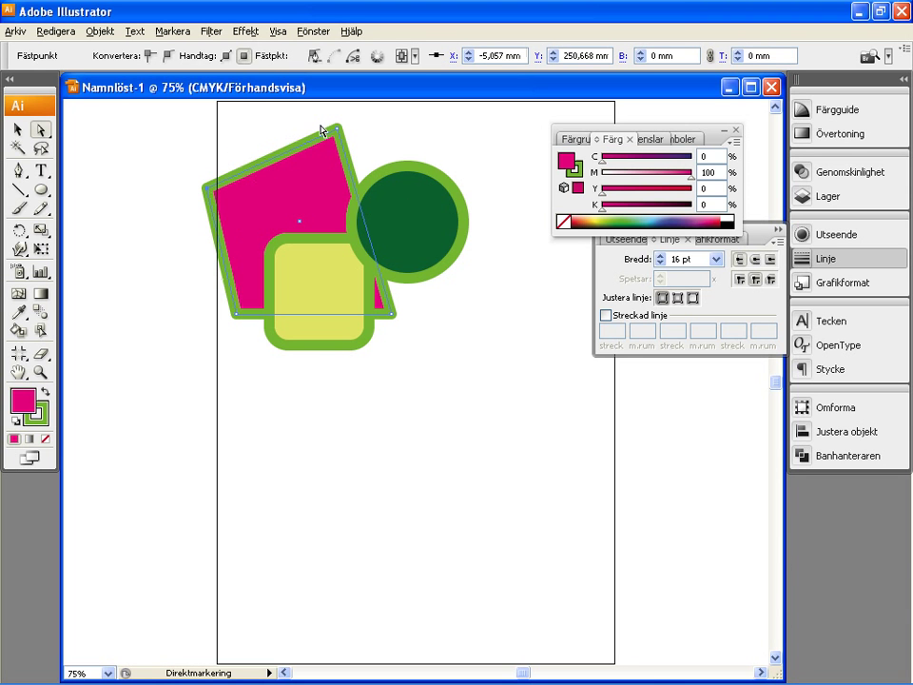
pyautogui.click(408, 173)
# Drag the green circle's top point and its curve handles into a lopsided egg with a bulging right side.
pyautogui.click(332, 138)
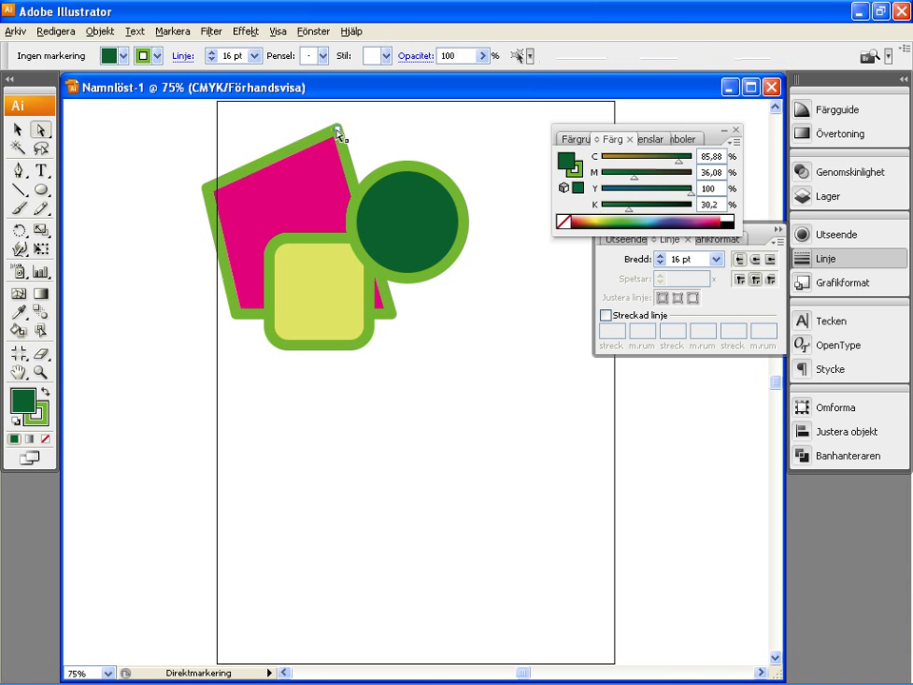
pyautogui.click(336, 133)
pyautogui.click(407, 171)
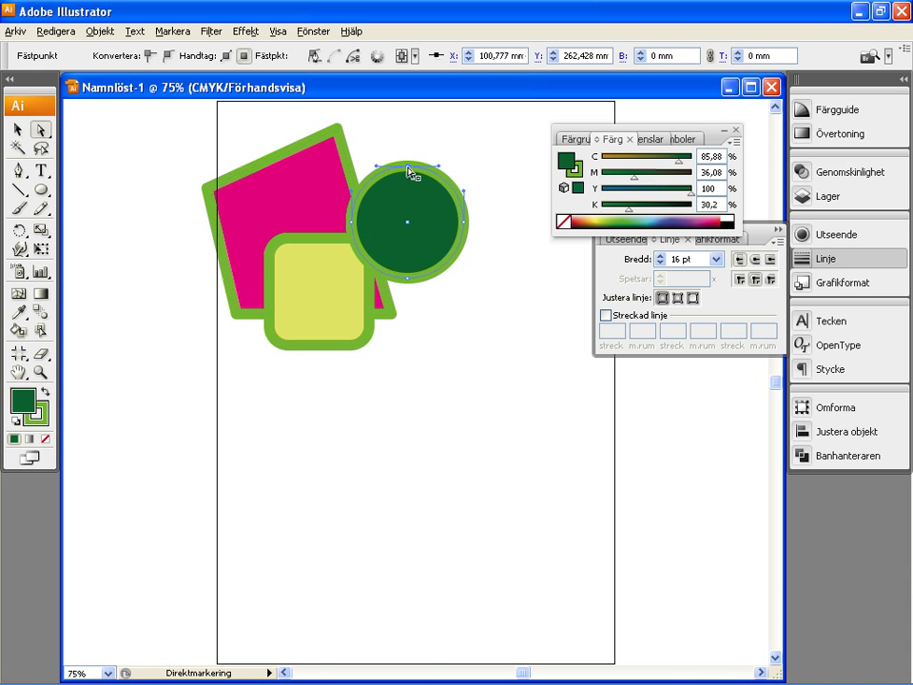
pyautogui.moveTo(410, 175)
pyautogui.mouseDown()
pyautogui.moveTo(444, 151)
pyautogui.moveTo(427, 187)
pyautogui.mouseUp()
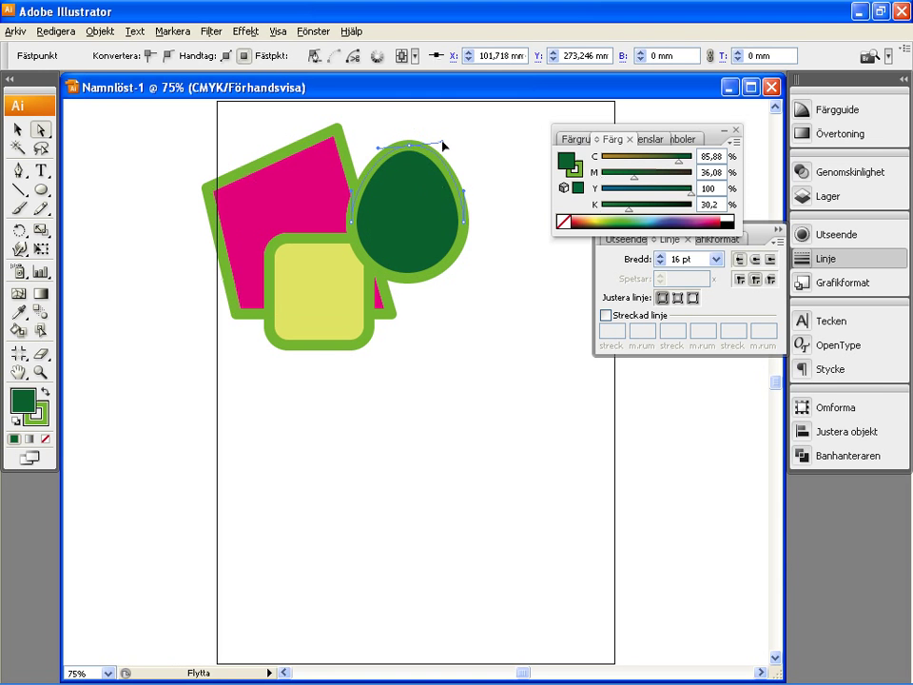
pyautogui.moveTo(427, 188); pyautogui.dragTo(460, 133)
pyautogui.moveTo(465, 197); pyautogui.dragTo(485, 192)
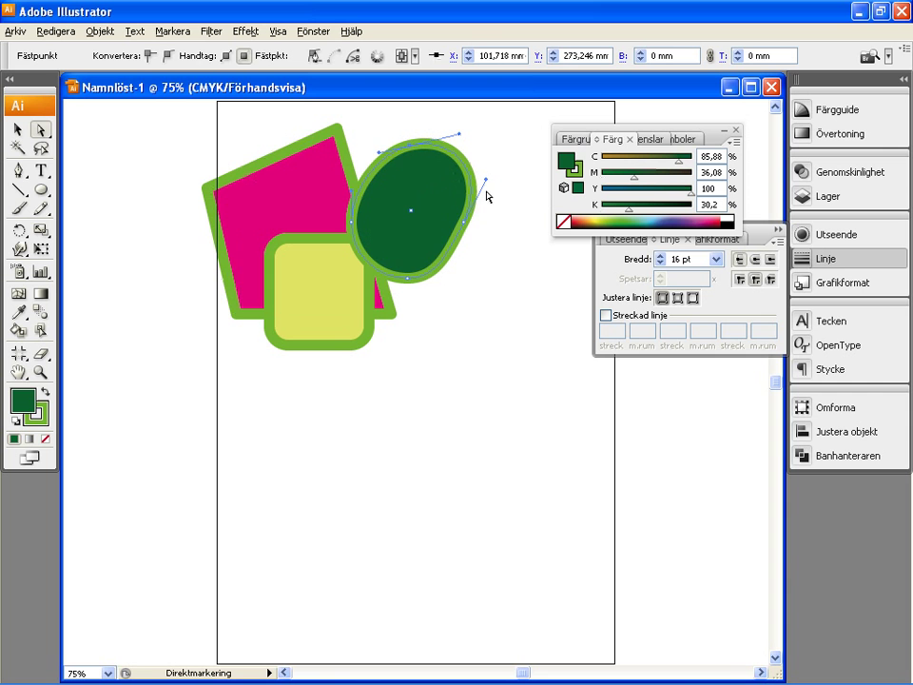